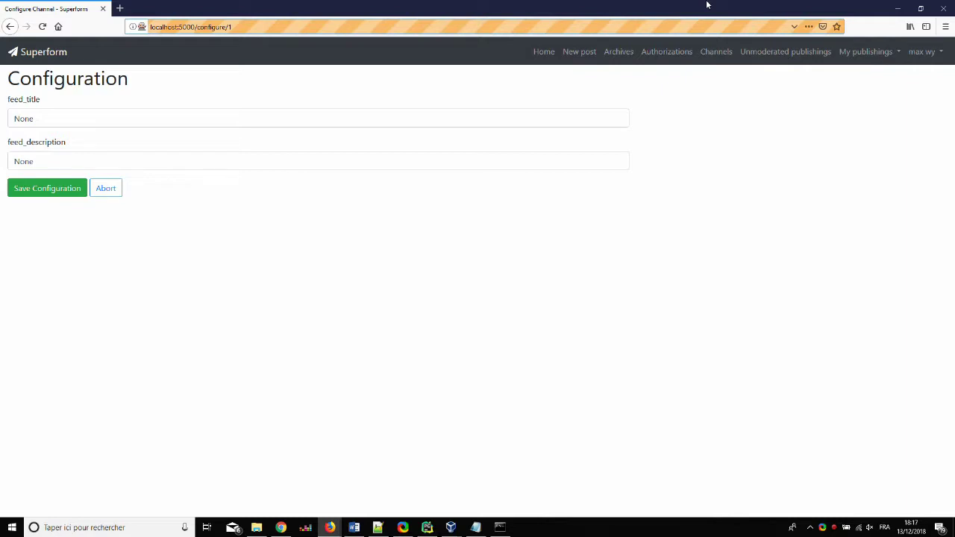
# Set the Demo channel's feed title to 'Demo' and description to 'Nice description', then save
pyautogui.press('Tab')
pyautogui.press('BackSpace')
pyautogui.write('Demo')
pyautogui.press('Tab')
pyautogui.press('BackSpace')
pyautogui.write('Nice description')
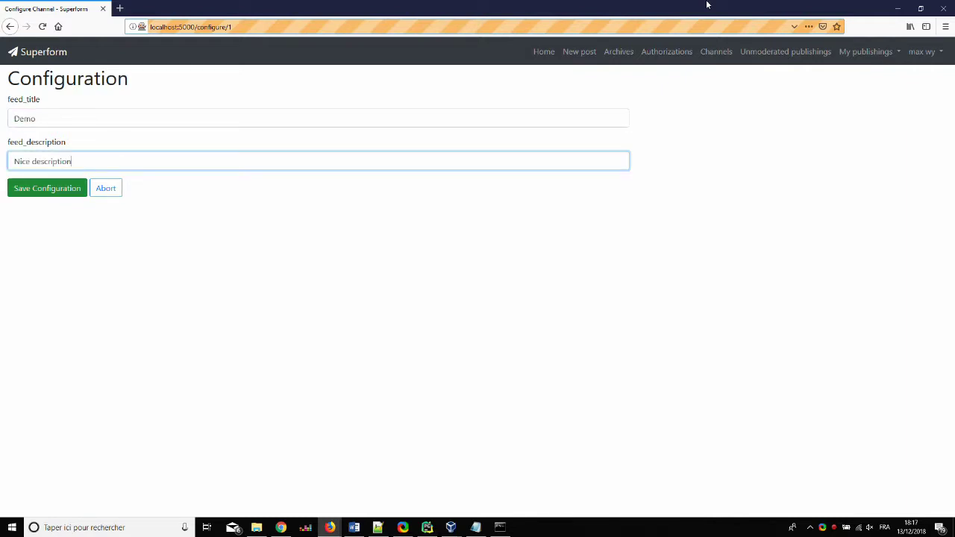
pyautogui.press('Return')
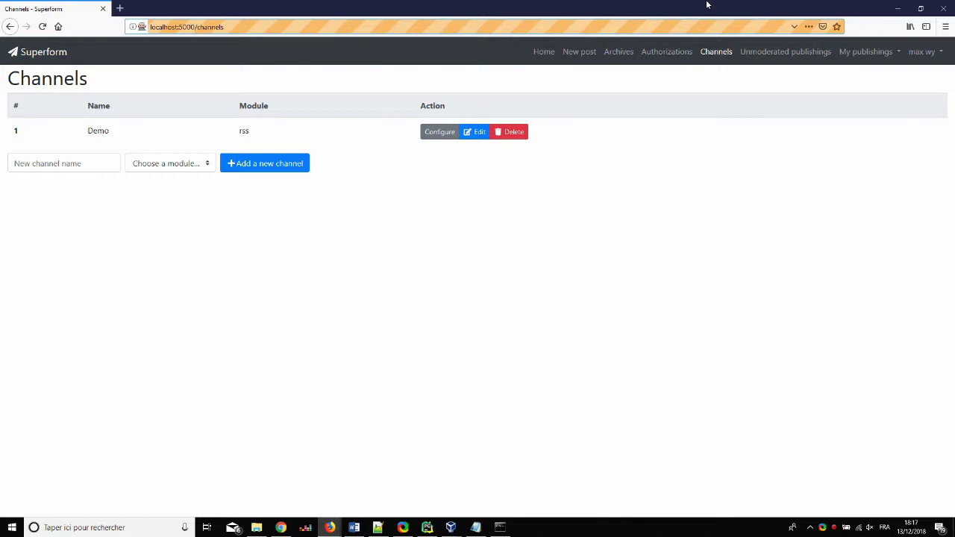
# On the Authorizations page, expand Demo and enter the user's name for a new permission
pyautogui.press('Tab')
pyautogui.press('Tab')
pyautogui.press('Tab')
pyautogui.press('Tab')
pyautogui.press('Tab')
pyautogui.press('Return')
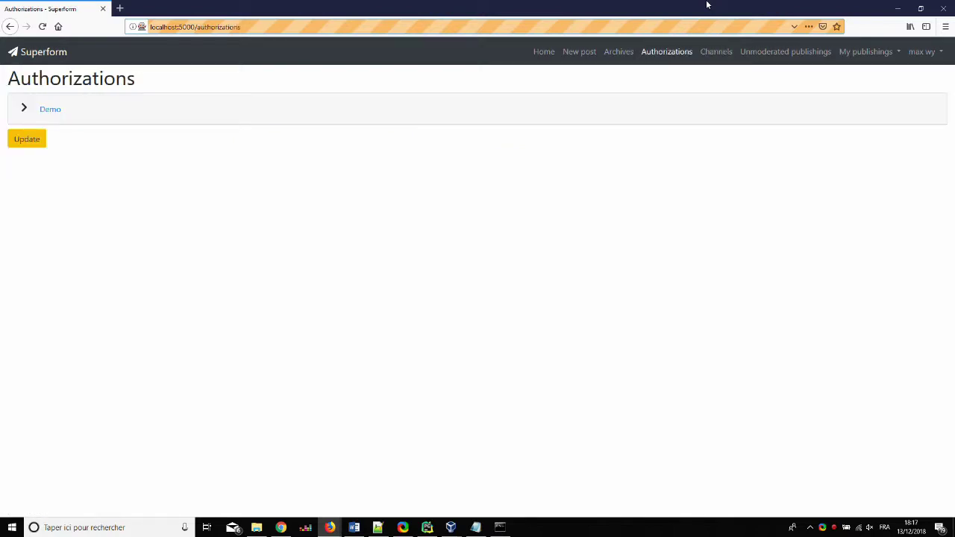
pyautogui.press('Tab')
pyautogui.press('Return')
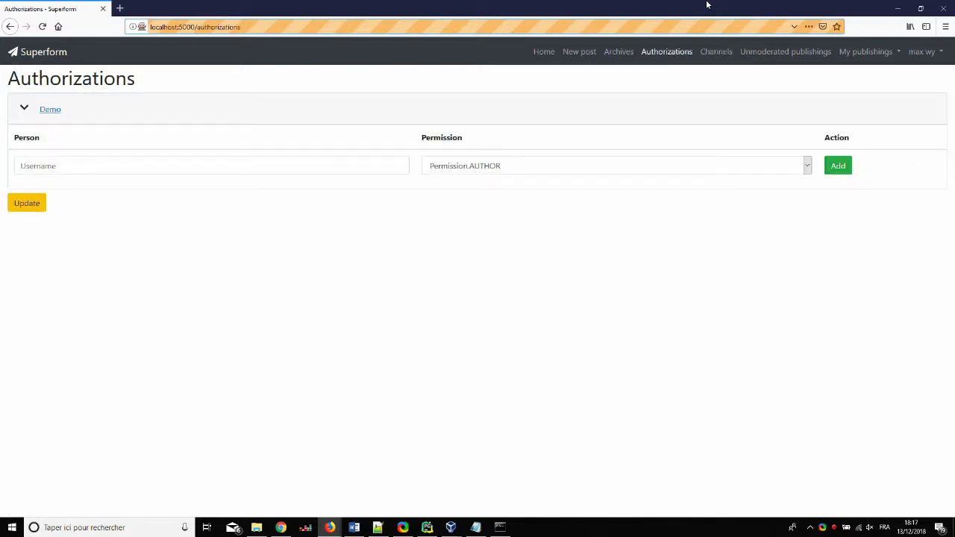
pyautogui.press('Tab')
pyautogui.write('max')
pyautogui.press('Tab')
pyautogui.press('Down')
pyautogui.press('Tab')
# Re-expand Demo and add the logged-in user with Permission.MODERATOR
pyautogui.press('Return')
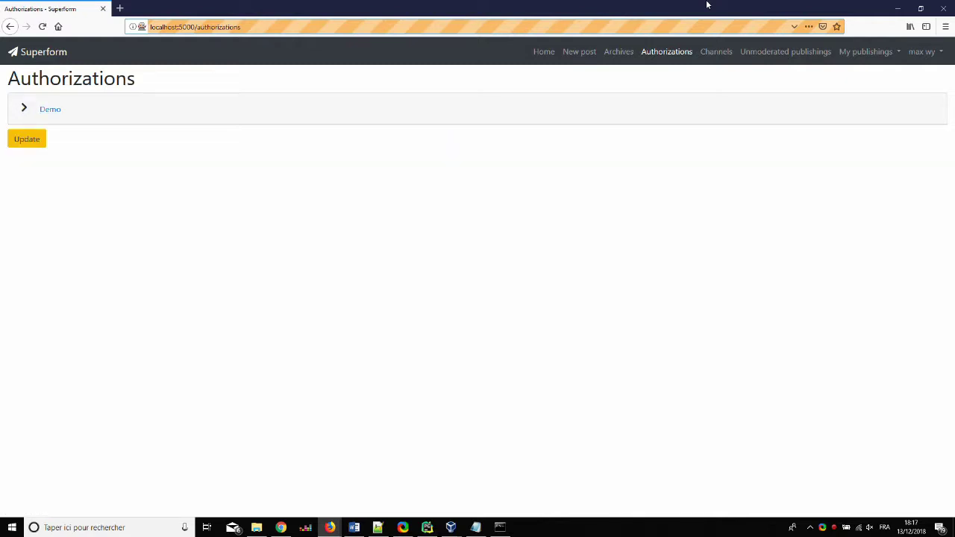
pyautogui.press('Return')
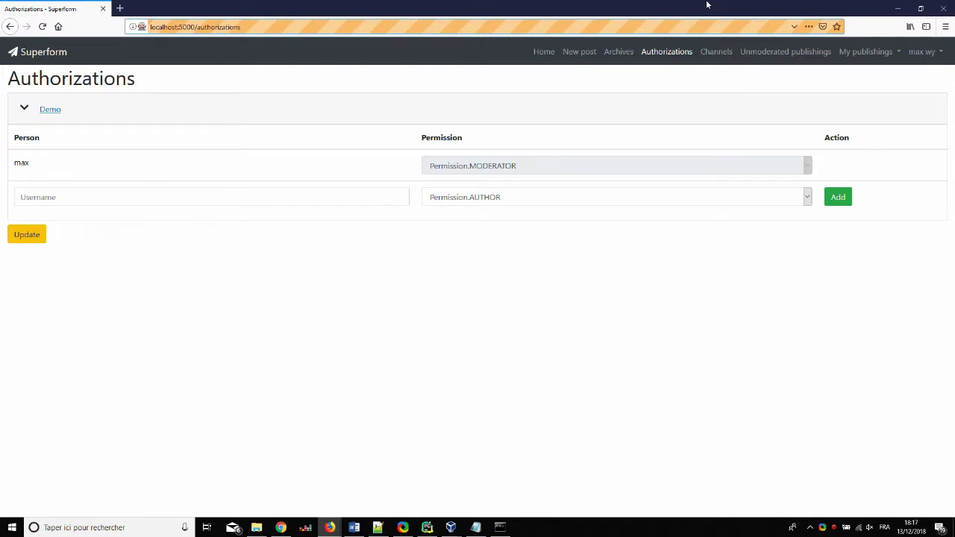
pyautogui.press('Tab')
pyautogui.write('math')
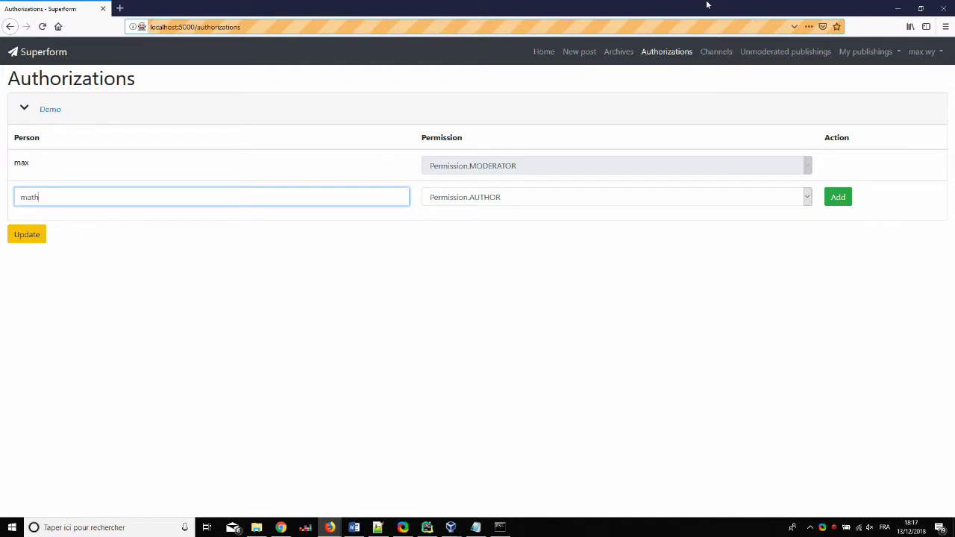
pyautogui.press('Return')
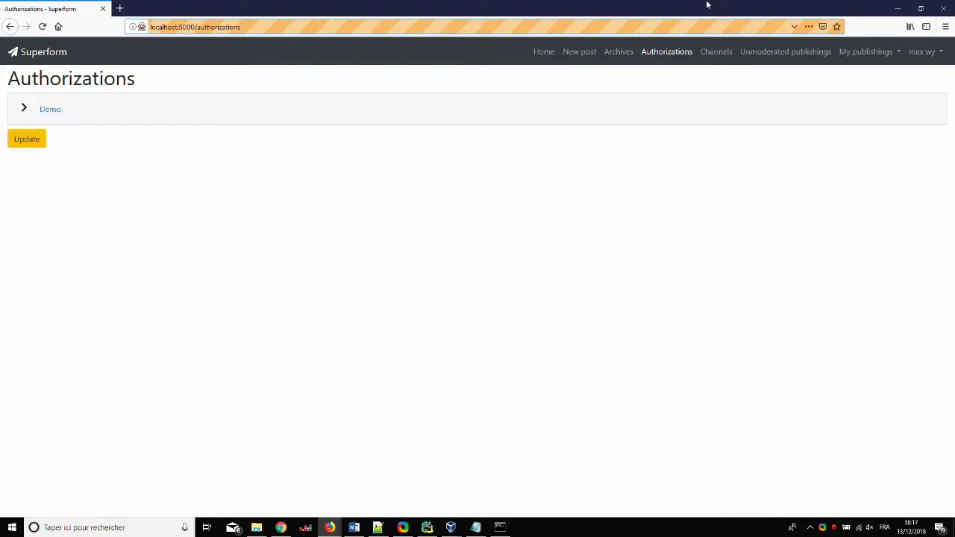
# Log out of the current account and start a new identity-provider login
pyautogui.hotkey('shift', 'Tab')
pyautogui.press('Return')
pyautogui.press('Tab')
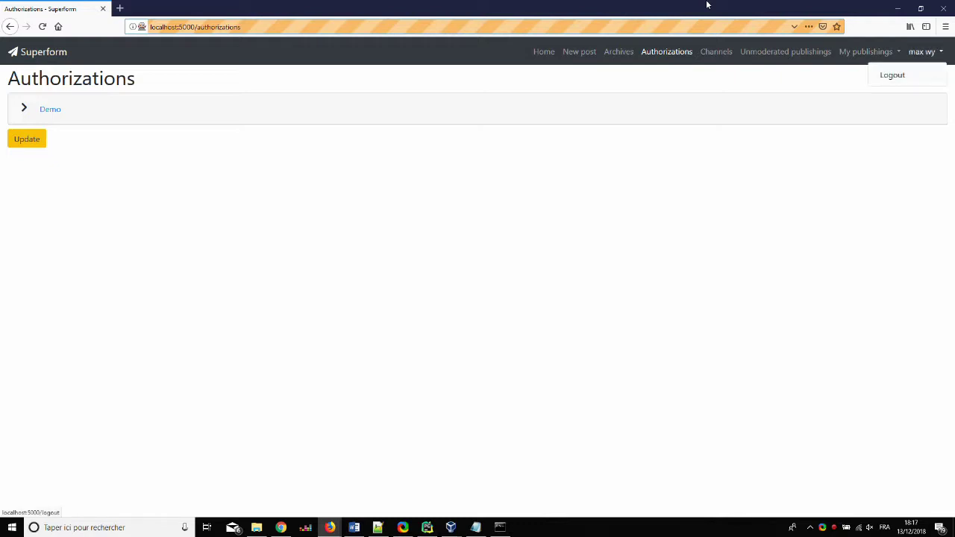
pyautogui.press('Return')
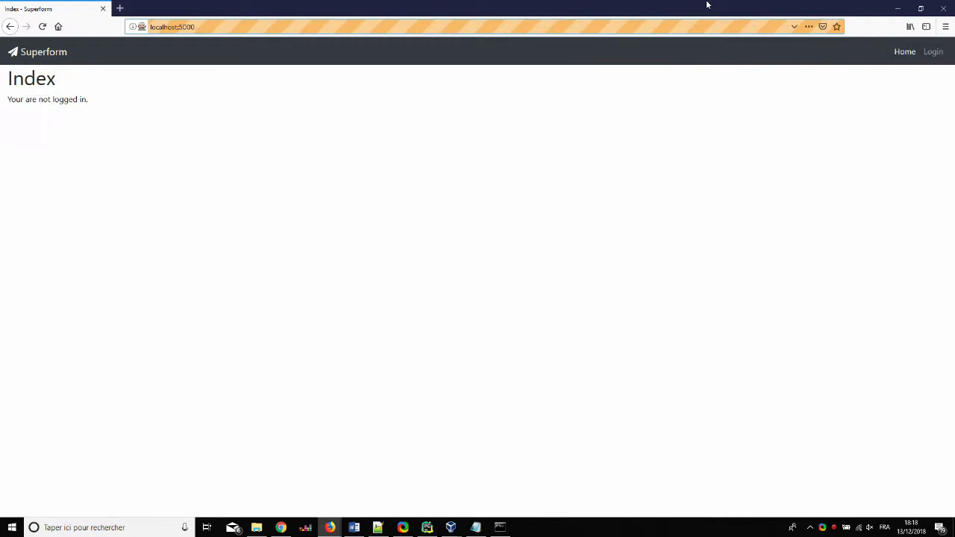
pyautogui.hotkey('shift', 'Tab')
pyautogui.press('Return')
# Sign in as a new user, filling the SAML form's subject ID, name and e-mail fields
pyautogui.press('Tab')
pyautogui.press('BackSpace')
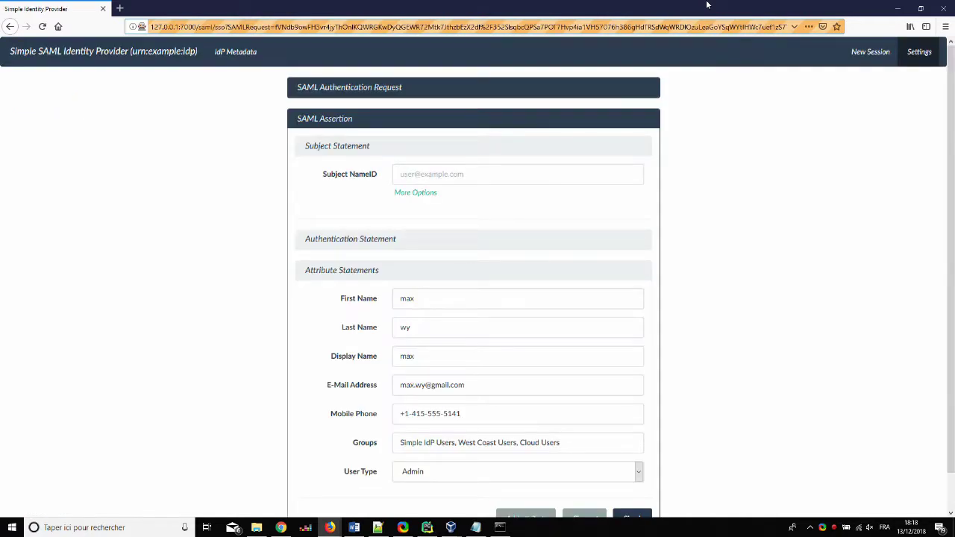
pyautogui.write('math')
pyautogui.press('Tab')
pyautogui.press('BackSpace')
pyautogui.write('math')
pyautogui.press('Tab')
pyautogui.press('BackSpace')
pyautogui.write('pier')
pyautogui.press('Tab')
pyautogui.press('BackSpace')
pyautogui.press('Tab')
pyautogui.press('BackSpace')
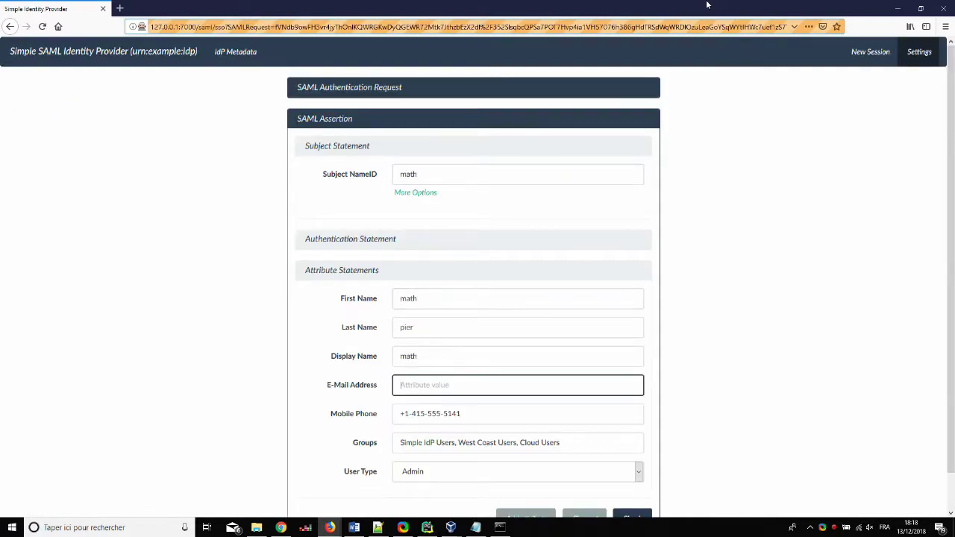
pyautogui.press('Return')
pyautogui.press('Tab')
pyautogui.press('Tab')
pyautogui.press('Tab')
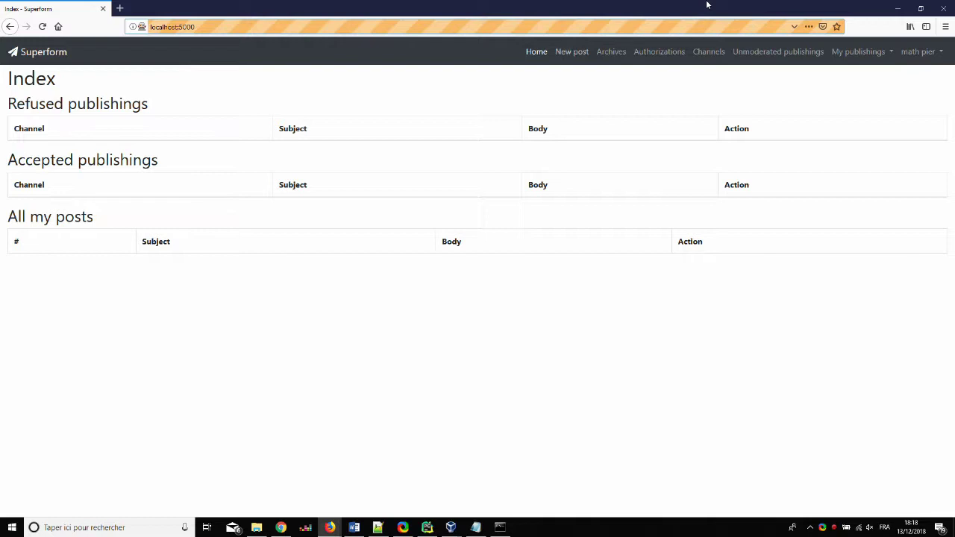
pyautogui.press('Return')
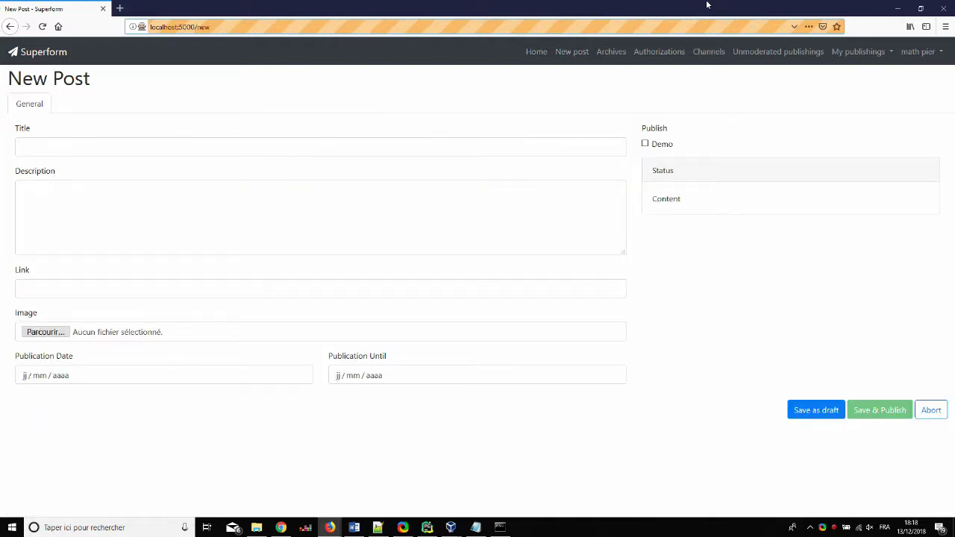
pyautogui.write('Our demonstration')
pyautogui.press('Tab')
pyautogui.write('This is our demo. Enjoy!')
pyautogui.press('Tab')
pyautogui.write('http://www.google.be/fr')
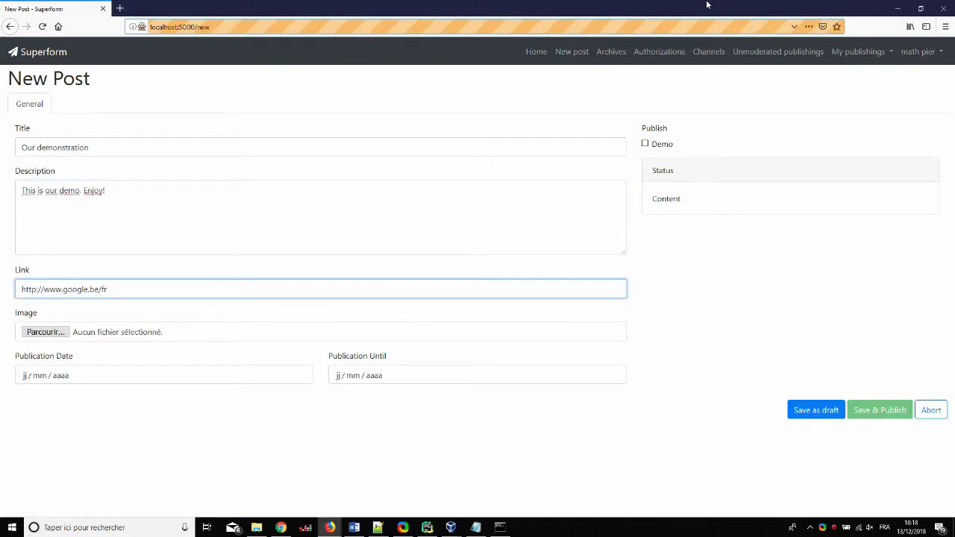
pyautogui.press('Tab')
pyautogui.press('Tab')
pyautogui.write('05022019')
pyautogui.press('Tab')
pyautogui.write('05022020')
pyautogui.press('Tab')
pyautogui.press('space')
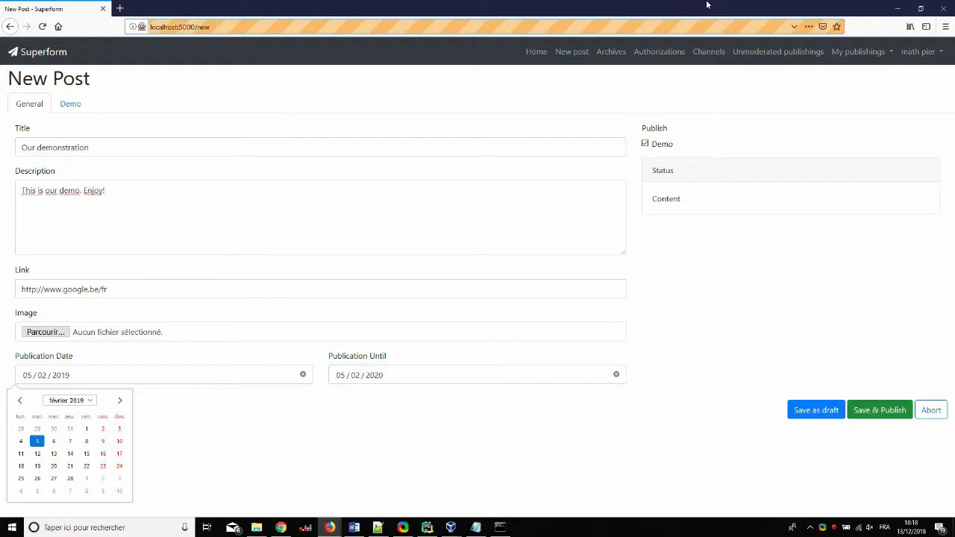
pyautogui.press('Return')
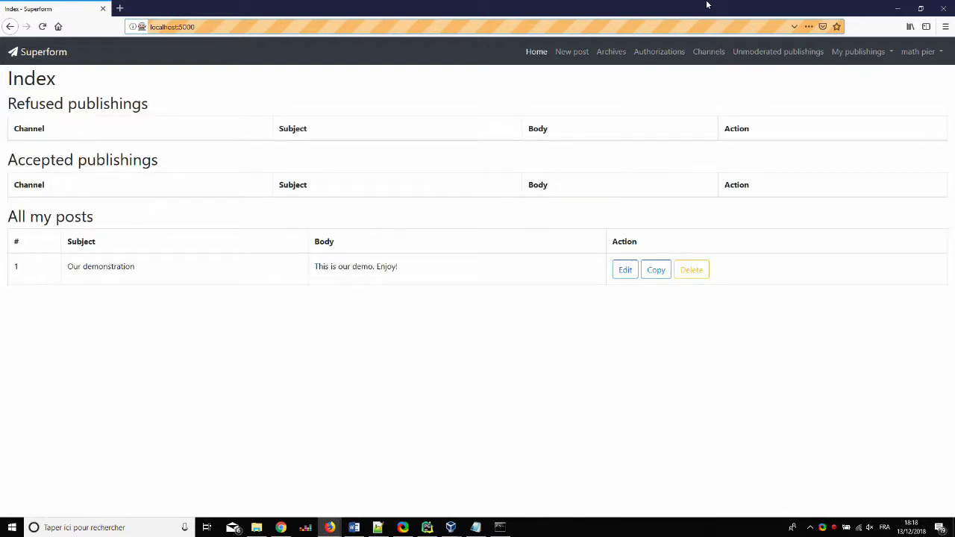
# Open the feedback page of 'Our demonstration' from My publishings > Unmoderated
pyautogui.press('Tab')
pyautogui.press('Return')
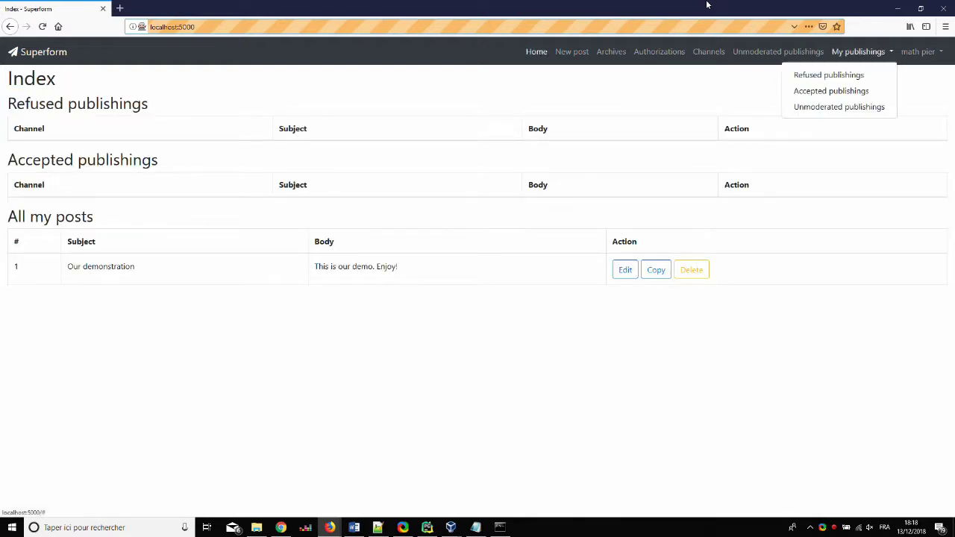
pyautogui.press('Tab')
pyautogui.press('Tab')
pyautogui.press('Tab')
pyautogui.press('Return')
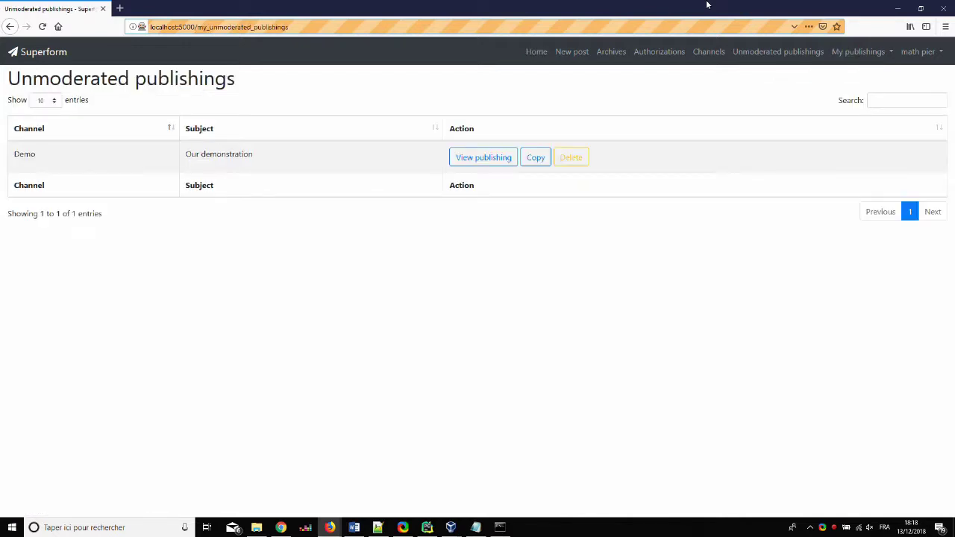
pyautogui.press('Tab')
pyautogui.press('Return')
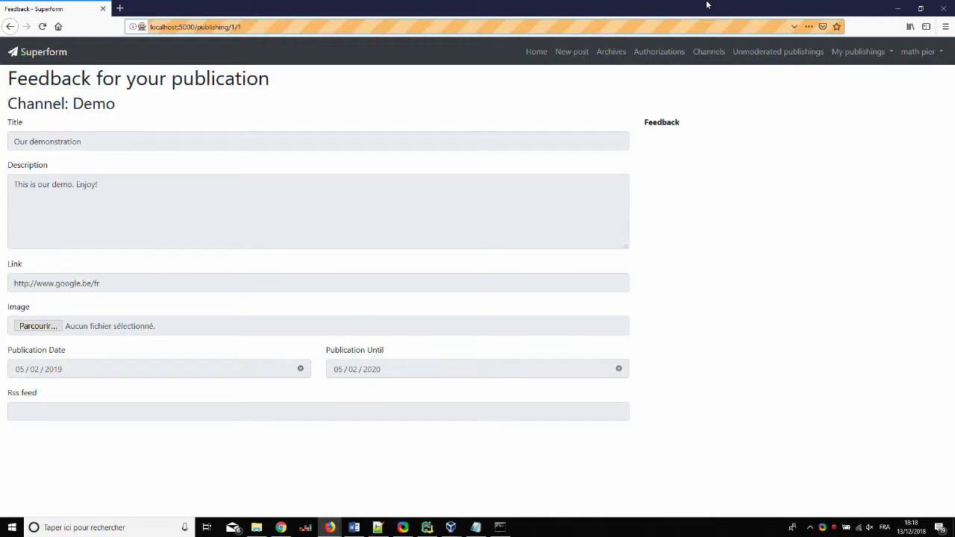
# Log out of the author's account and start a new identity-provider sign-in
pyautogui.hotkey('shift', 'Tab')
pyautogui.press('Return')
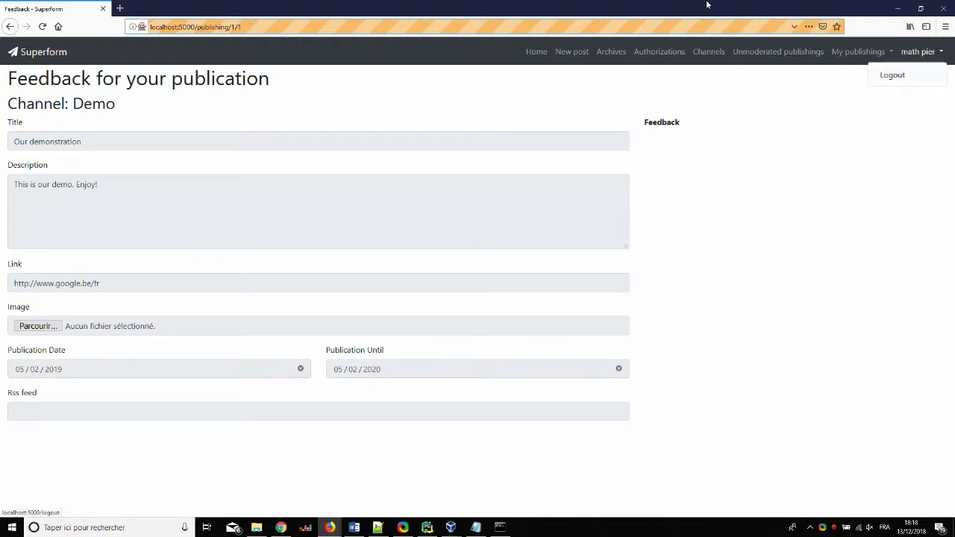
pyautogui.press('Return')
pyautogui.press('Tab')
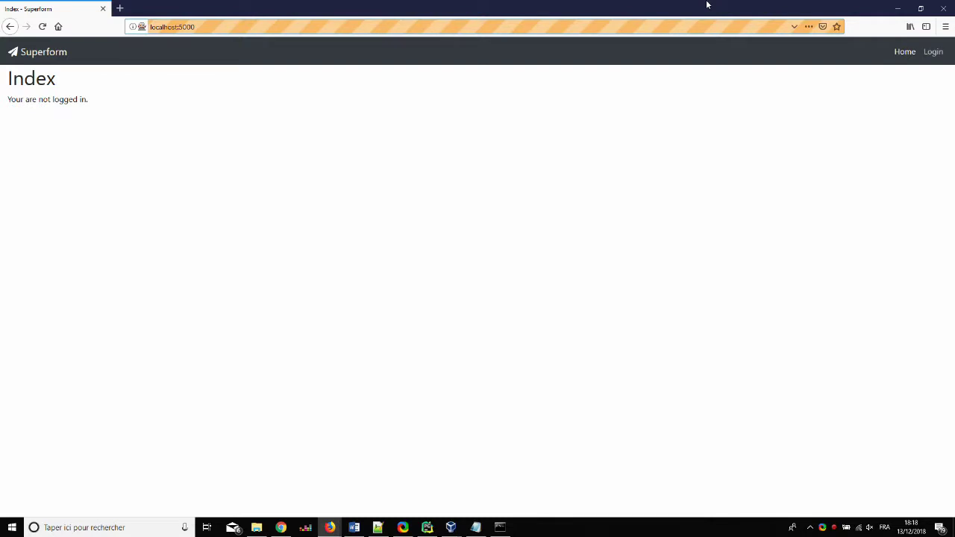
pyautogui.press('Return')
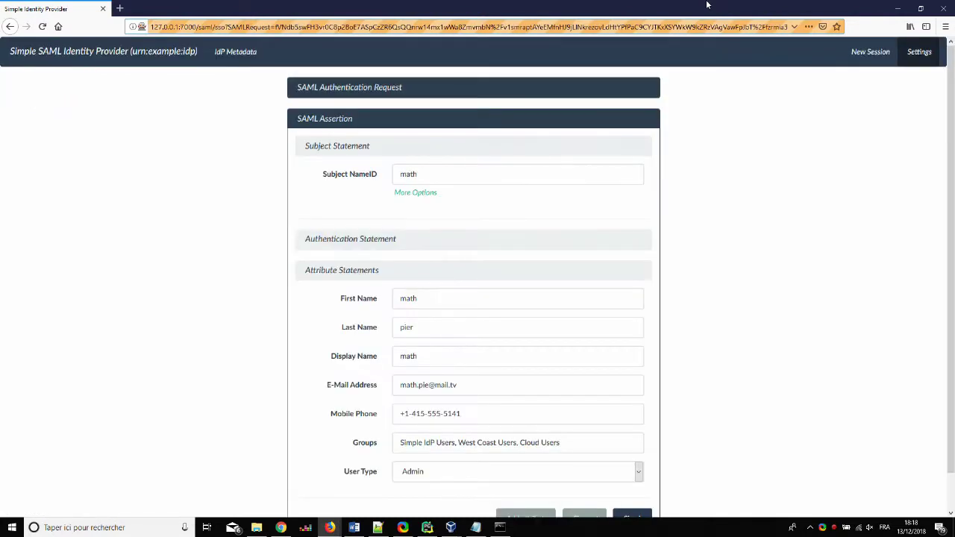
# Sign in as the moderator, replacing the subject ID, first name, last name and e-mail
pyautogui.hotkey('ctrl', 'a')
pyautogui.press('BackSpace')
pyautogui.write('max')
pyautogui.press('Tab')
pyautogui.press('BackSpace')
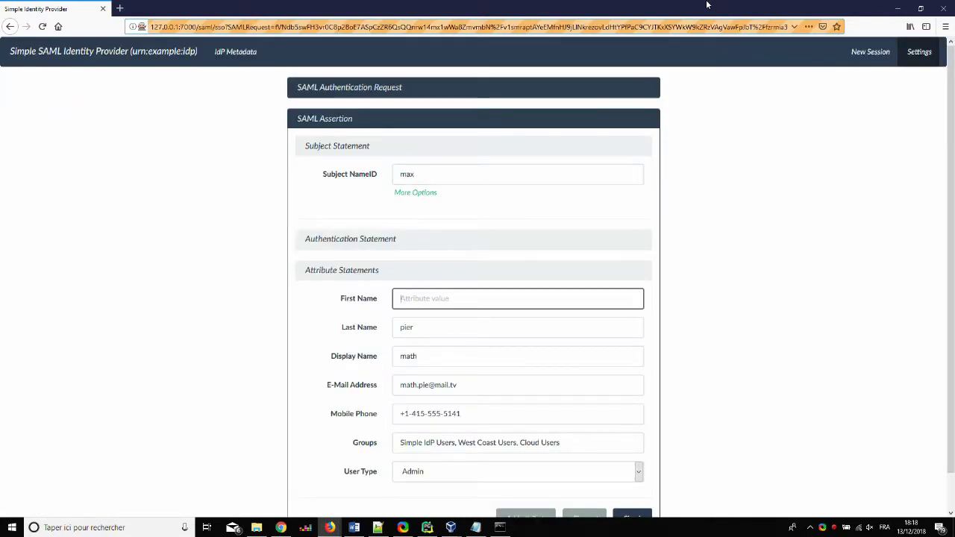
pyautogui.write('max')
pyautogui.press('Tab')
pyautogui.press('BackSpace')
pyautogui.write('wy')
pyautogui.press('Tab')
pyautogui.press('BackSpace')
pyautogui.write('max')
pyautogui.press('Tab')
pyautogui.press('BackSpace')
pyautogui.press('Return')
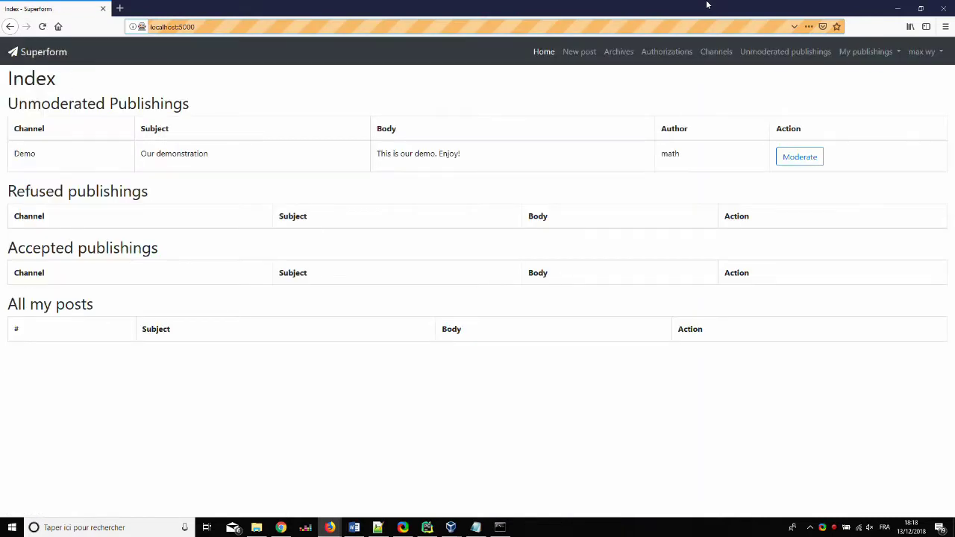
# Refuse the Demo post with feedback 'The description could be better' and open the account menu
pyautogui.click(798, 156)
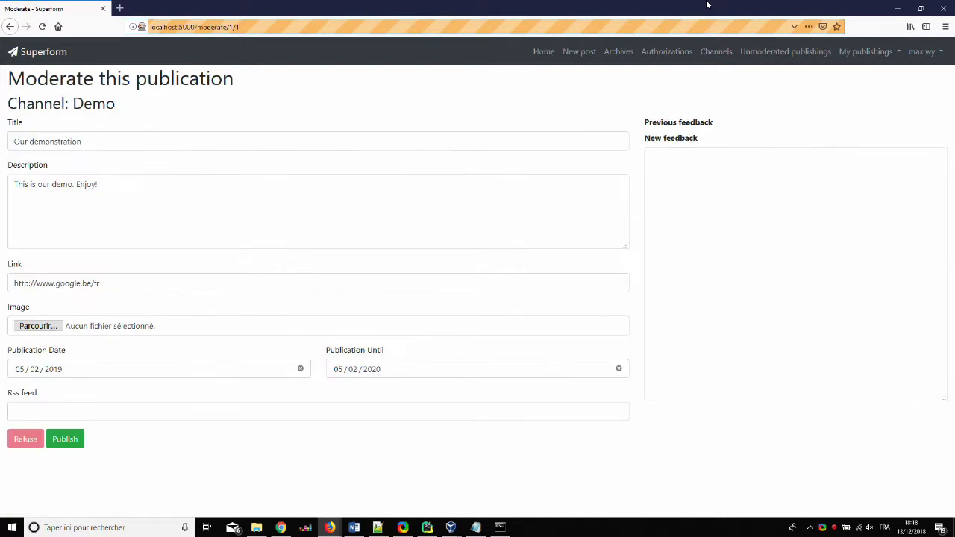
pyautogui.write('The description could be better')
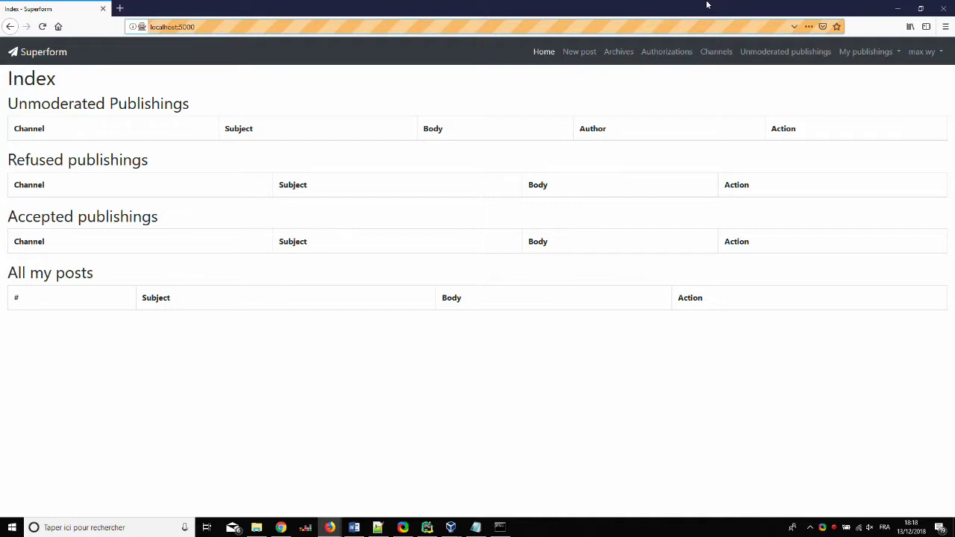
pyautogui.click(924, 52)
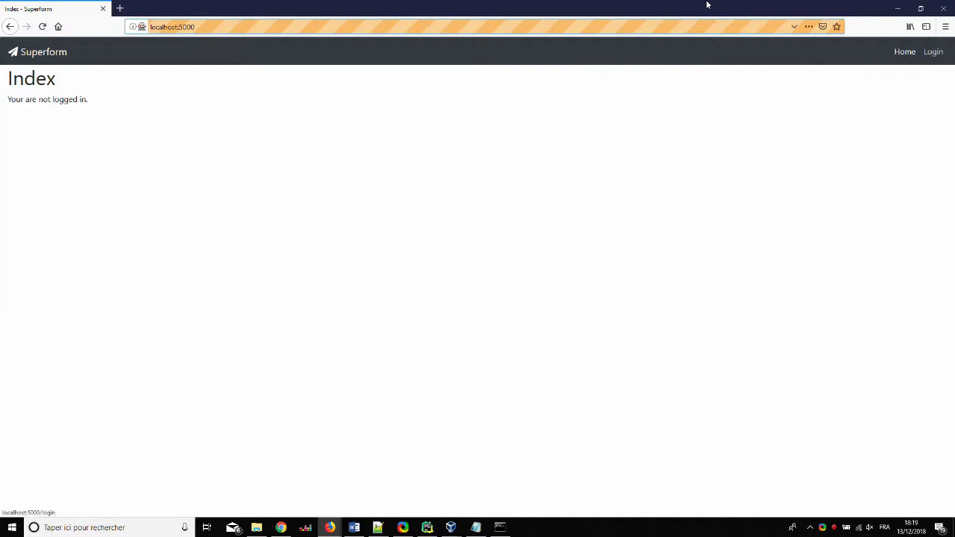
# Sign back in and rework the refused post, appending 'We have reworked it.' to its description
pyautogui.click(932, 51)
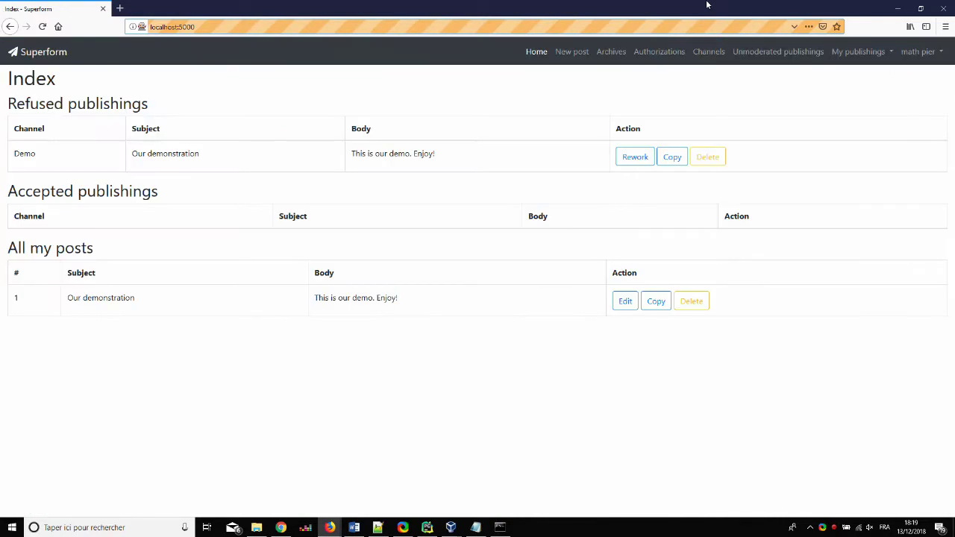
pyautogui.click(857, 51)
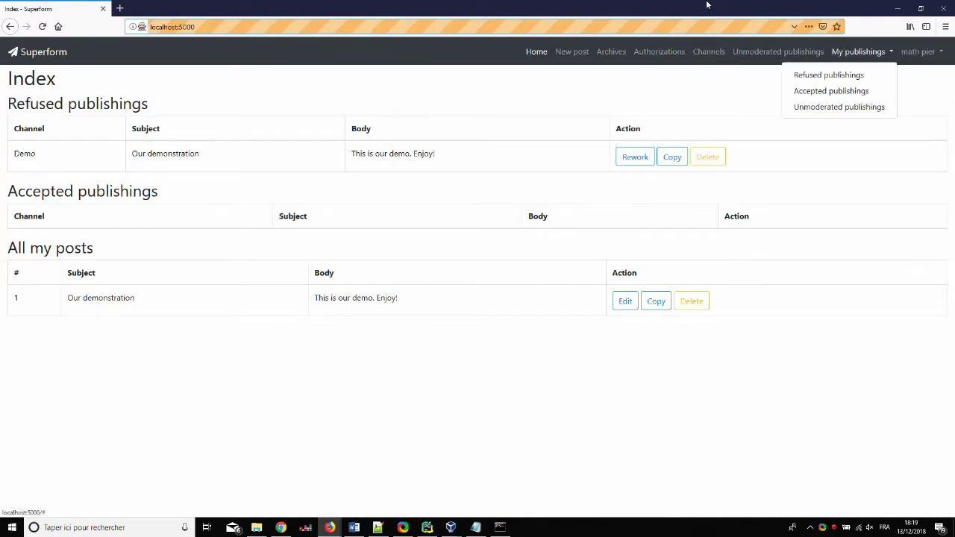
pyautogui.click(828, 72)
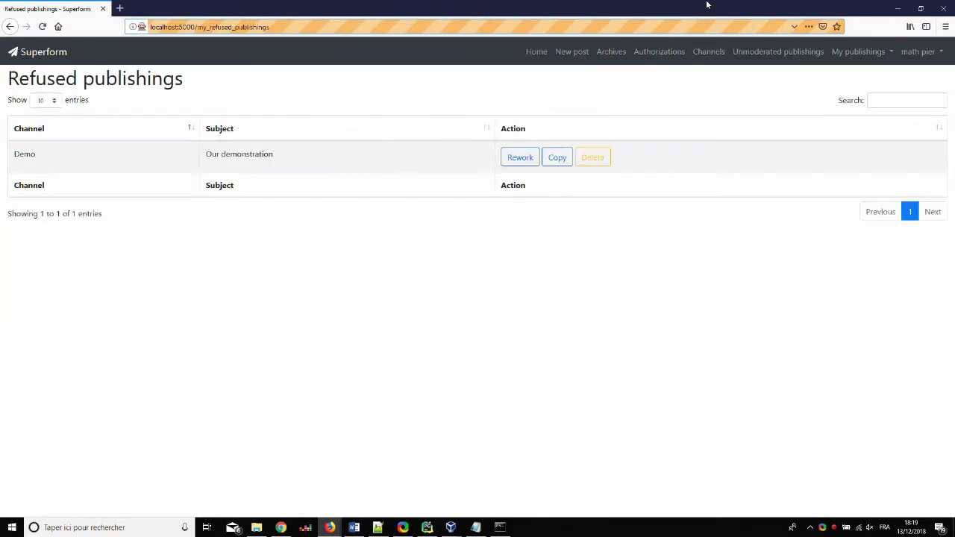
pyautogui.click(520, 158)
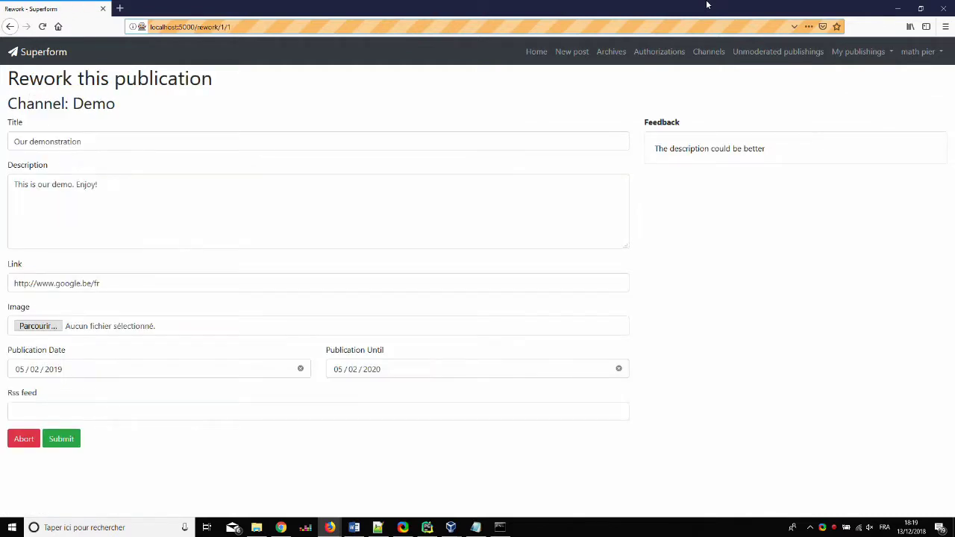
pyautogui.write('This is our demo. Enjoy! We have reworked it.')
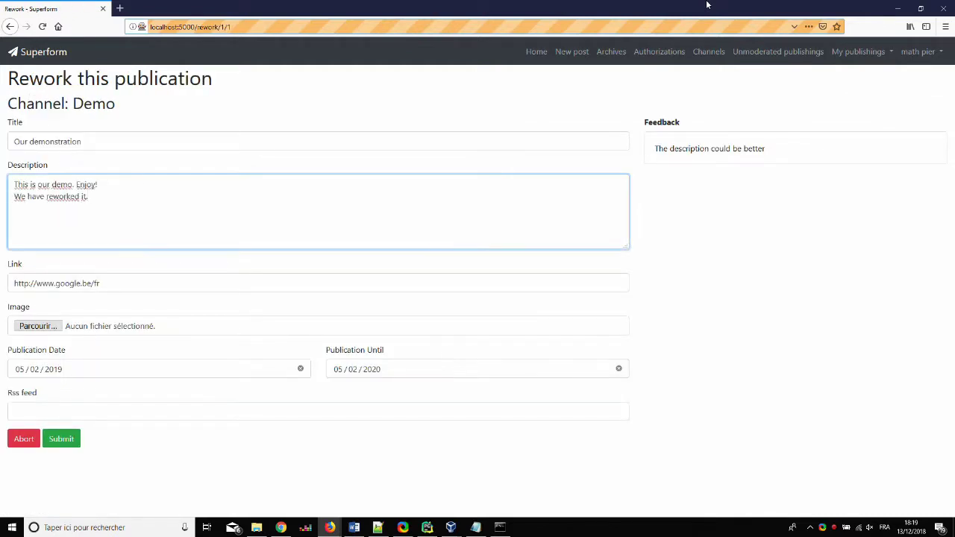
pyautogui.click(61, 438)
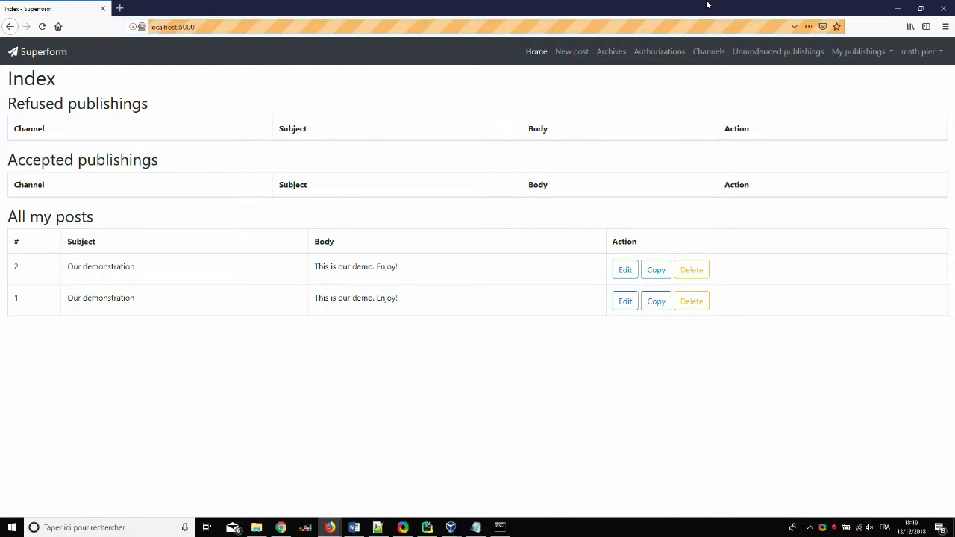
# Sign out of the author's account from the account menu
pyautogui.click(918, 52)
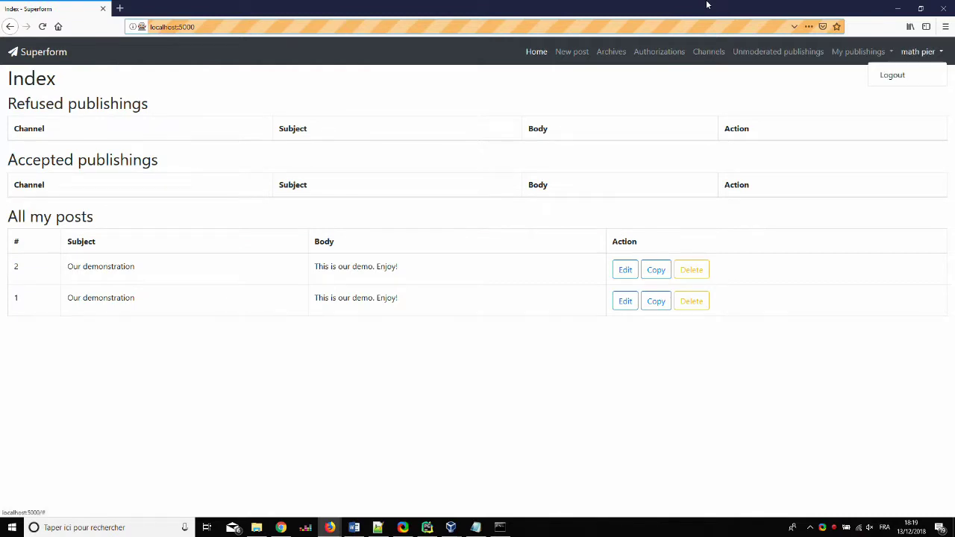
pyautogui.click(892, 76)
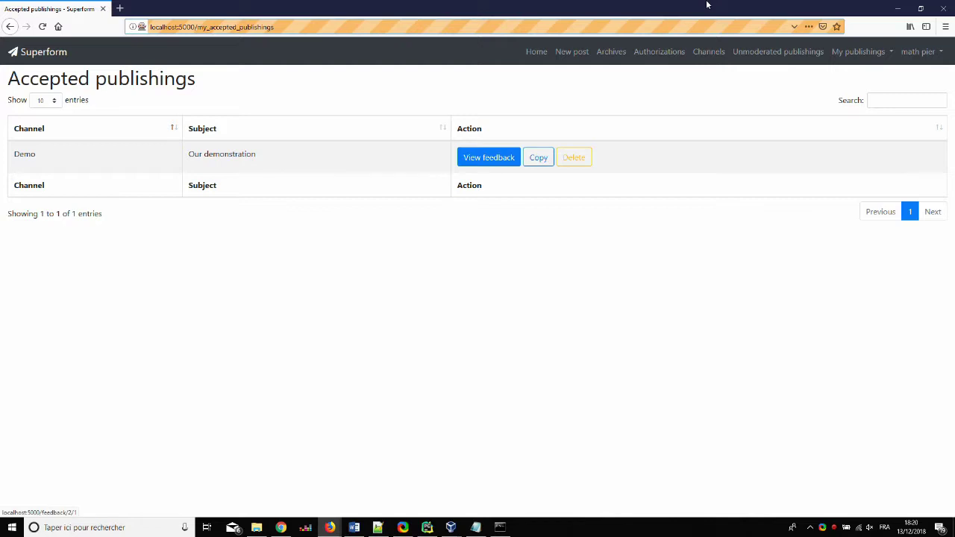
# View the feedback of the accepted 'Our demonstration' post
pyautogui.press('Return')
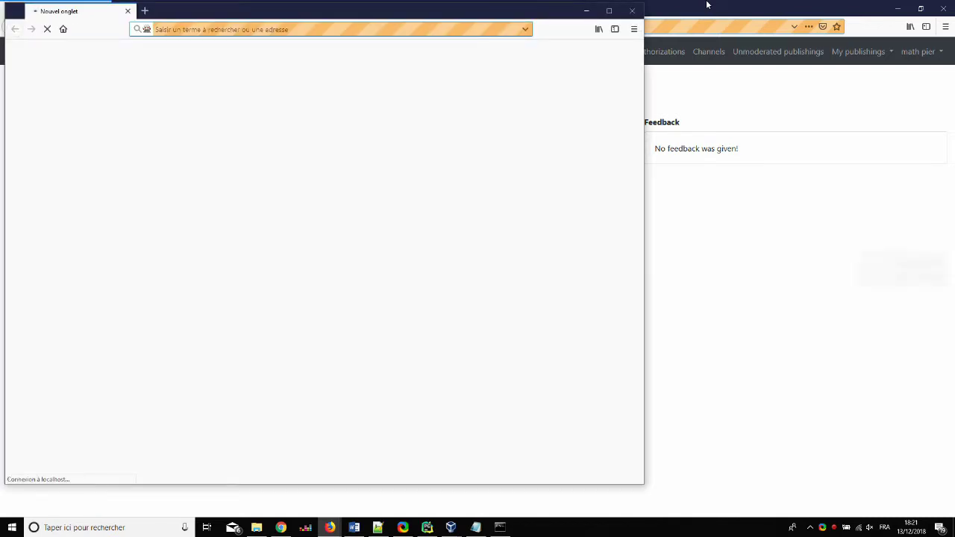
# Maximize the new browser window and log out of the author's account
pyautogui.press('super+Up')
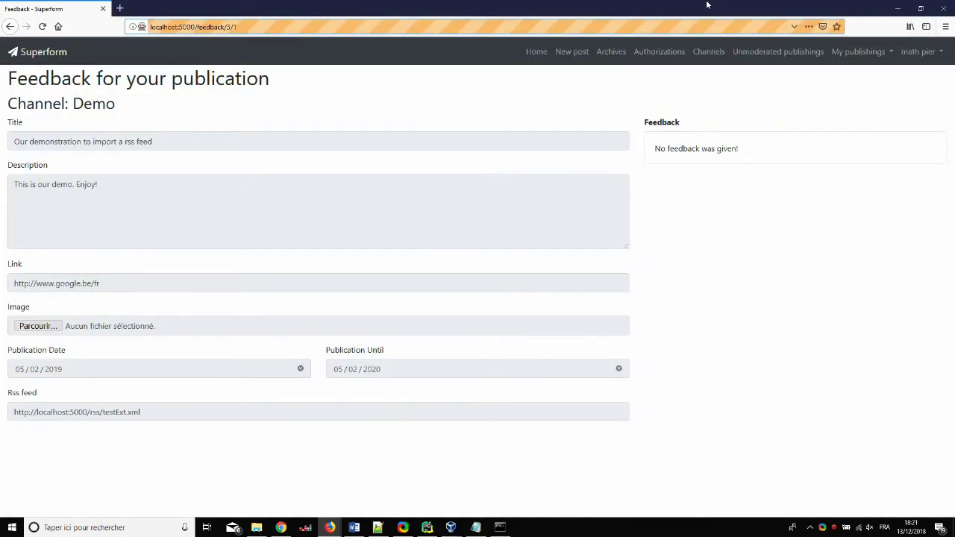
pyautogui.press('Tab')
pyautogui.press('Return')
pyautogui.press('Tab')
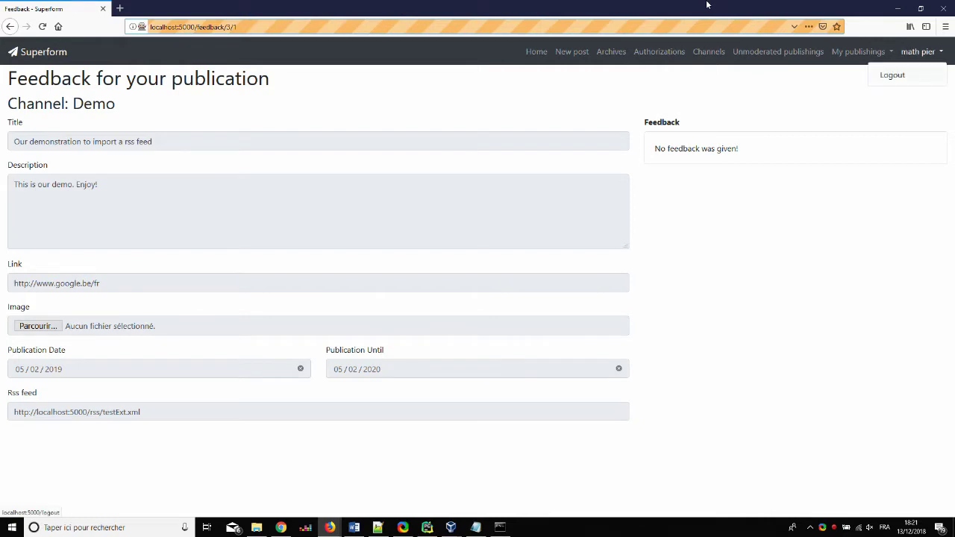
pyautogui.press('Return')
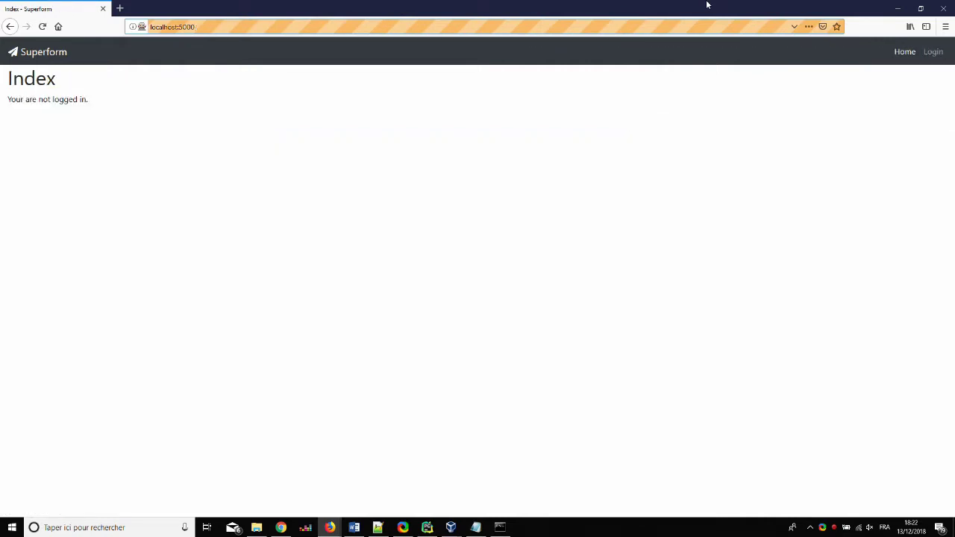
# Log in through the SAML form as the moderator with updated subject ID and first name
pyautogui.press('Tab')
pyautogui.press('Return')
pyautogui.press('Tab')
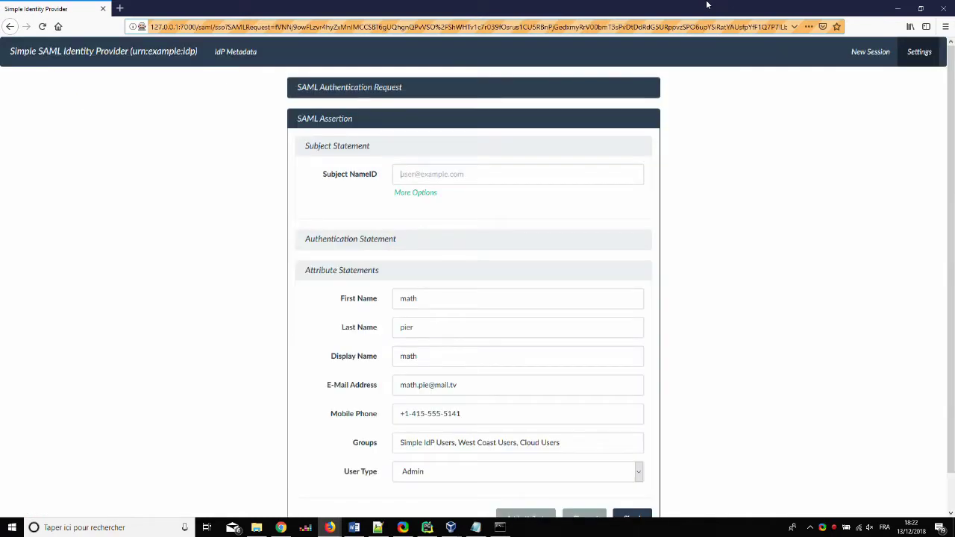
pyautogui.write('max')
pyautogui.press('Tab')
pyautogui.write('max')
pyautogui.press('Tab')
pyautogui.write('wy')
pyautogui.press('Tab')
pyautogui.press('Tab')
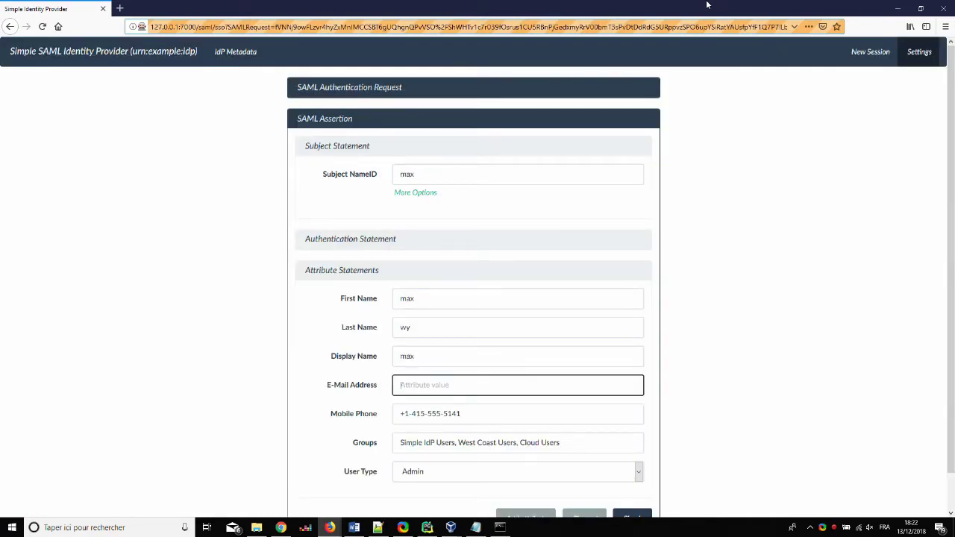
pyautogui.press('Return')
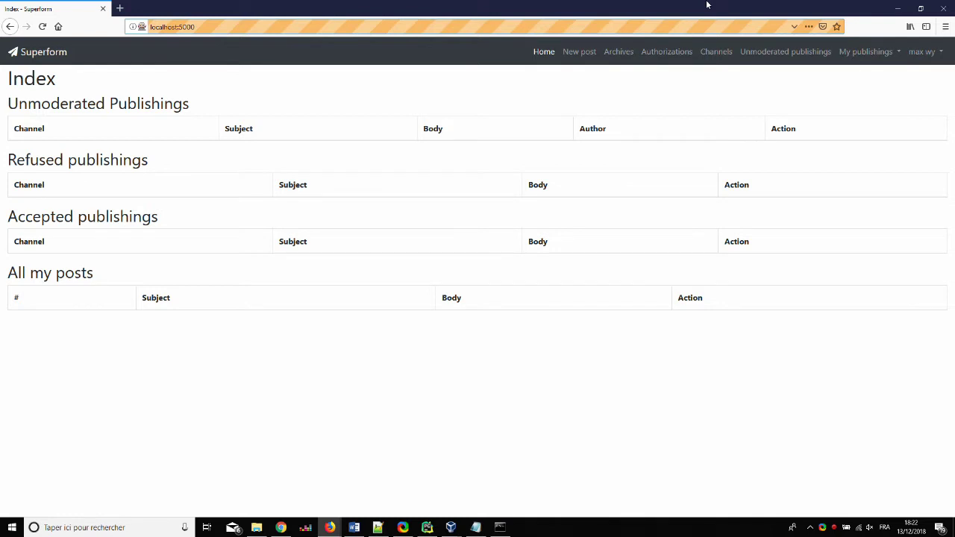
pyautogui.press('Tab')
pyautogui.press('Tab')
pyautogui.press('Tab')
pyautogui.press('Tab')
pyautogui.press('Tab')
pyautogui.press('Tab')
# Add a new channel named 'wikileaks' using the wiki module
pyautogui.press('Return')
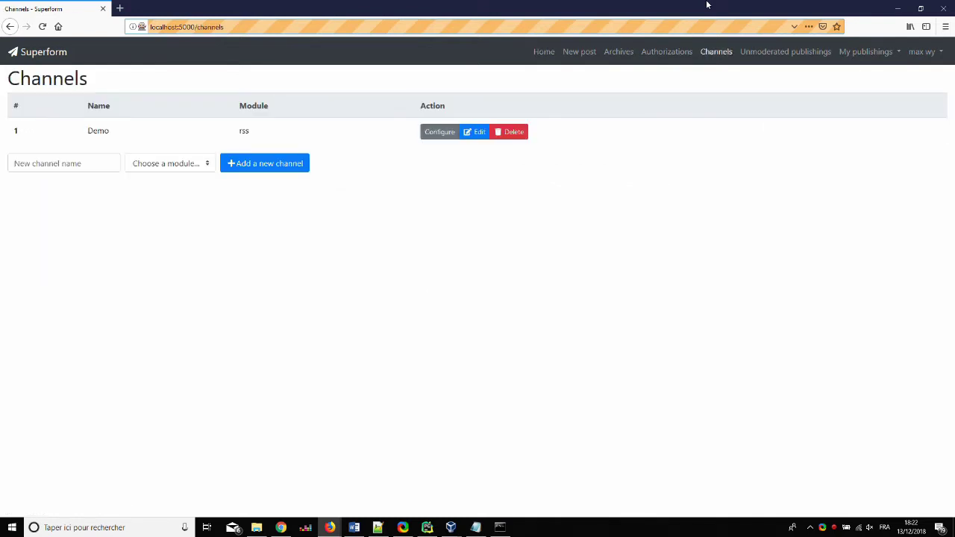
pyautogui.write('wikileaks')
pyautogui.press('Tab')
pyautogui.press('w')
pyautogui.press('Return')
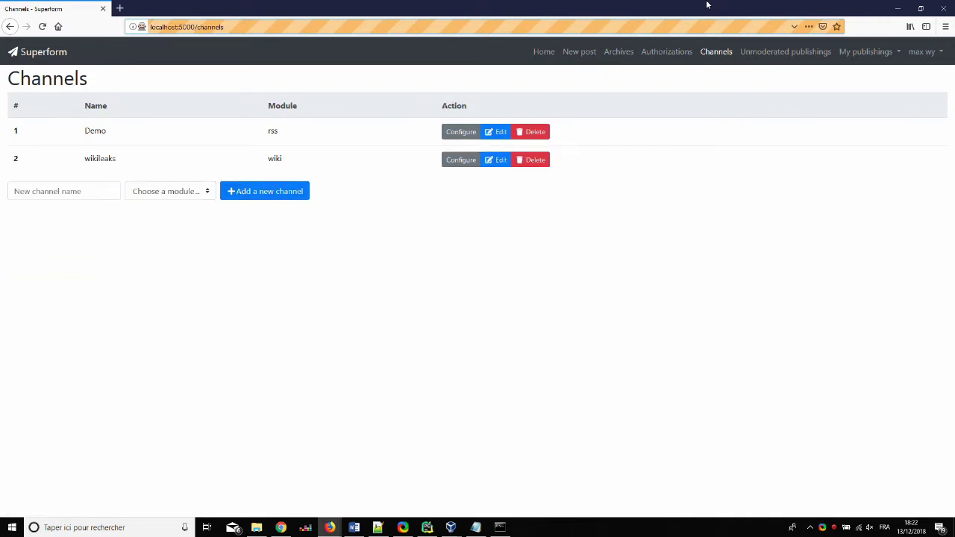
pyautogui.press('Tab')
pyautogui.press('Tab')
pyautogui.press('Tab')
pyautogui.press('Tab')
pyautogui.press('Tab')
pyautogui.press('Tab')
pyautogui.press('Return')
pyautogui.press('Tab')
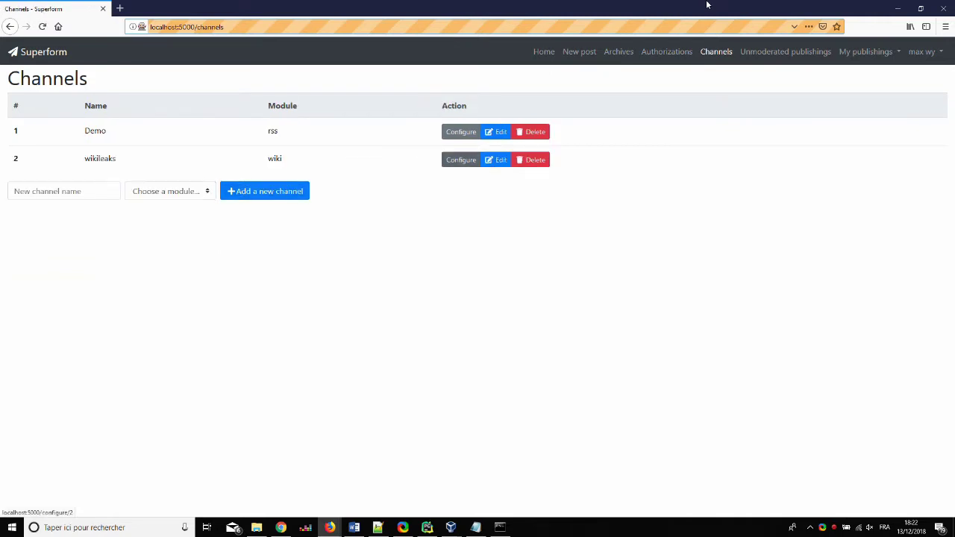
pyautogui.press('Return')
pyautogui.press('Tab')
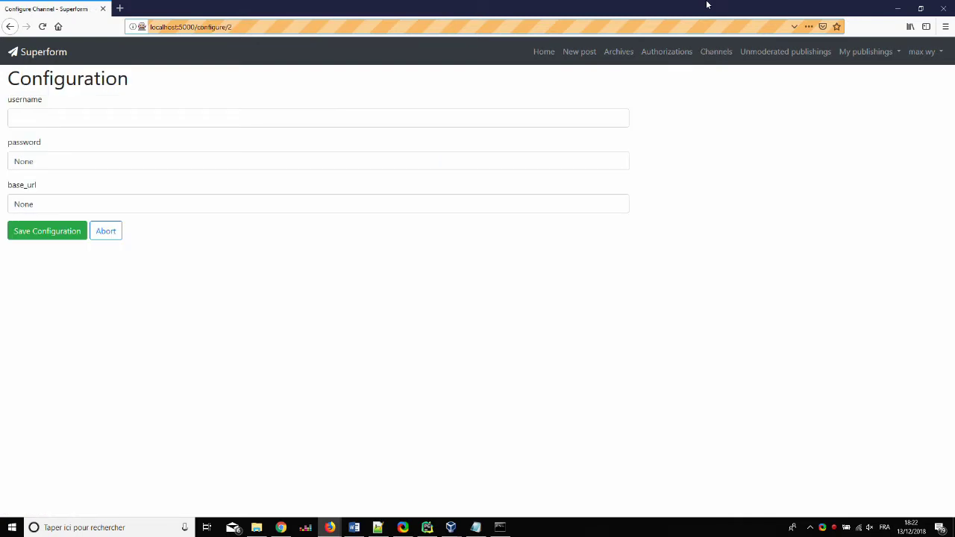
pyautogui.write('myself')
pyautogui.press('Tab')
pyautogui.write('my')
pyautogui.press('Tab')
pyautogui.write('http://localhost:5002/index.php')
pyautogui.press('Return')
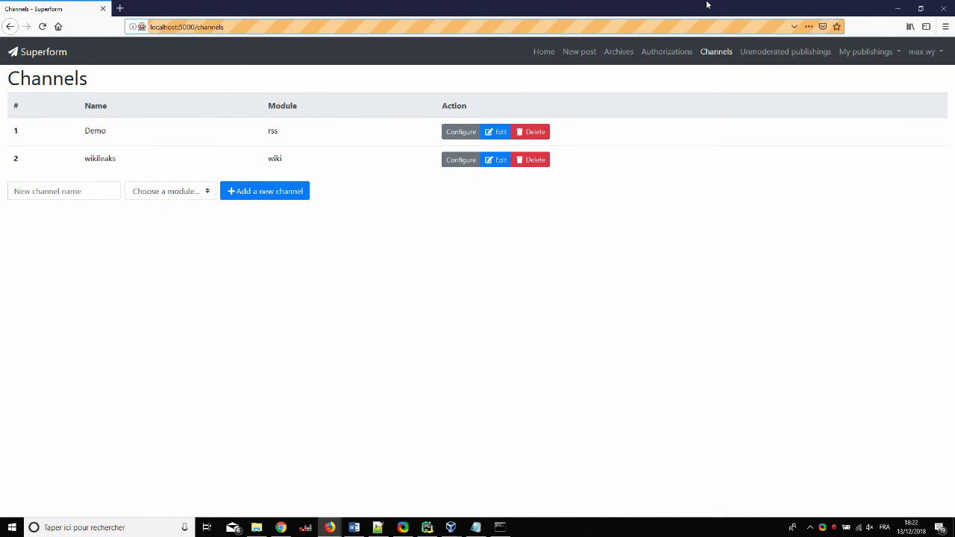
pyautogui.press('Tab')
pyautogui.press('Return')
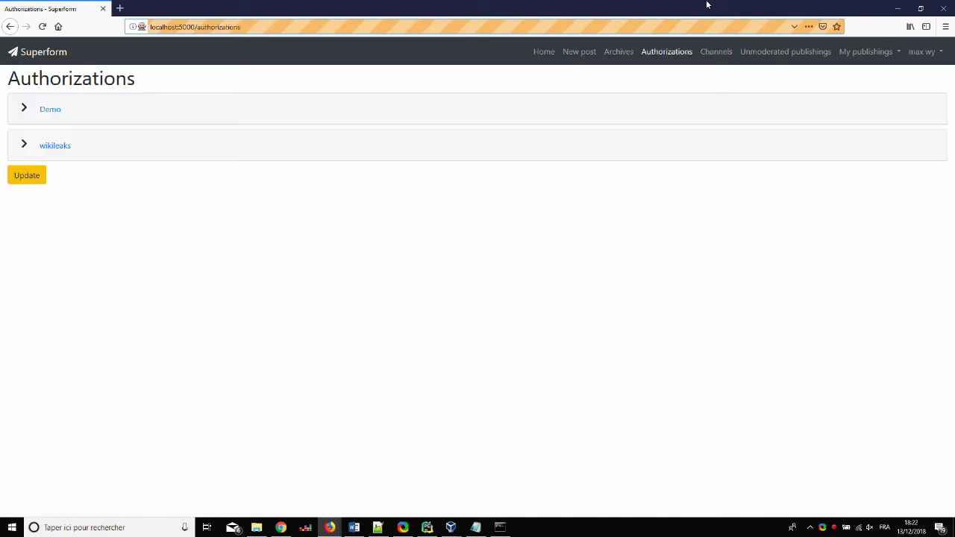
# Add the current user to wikileaks with Permission.MODERATOR and save the authorizations
pyautogui.press('Return')
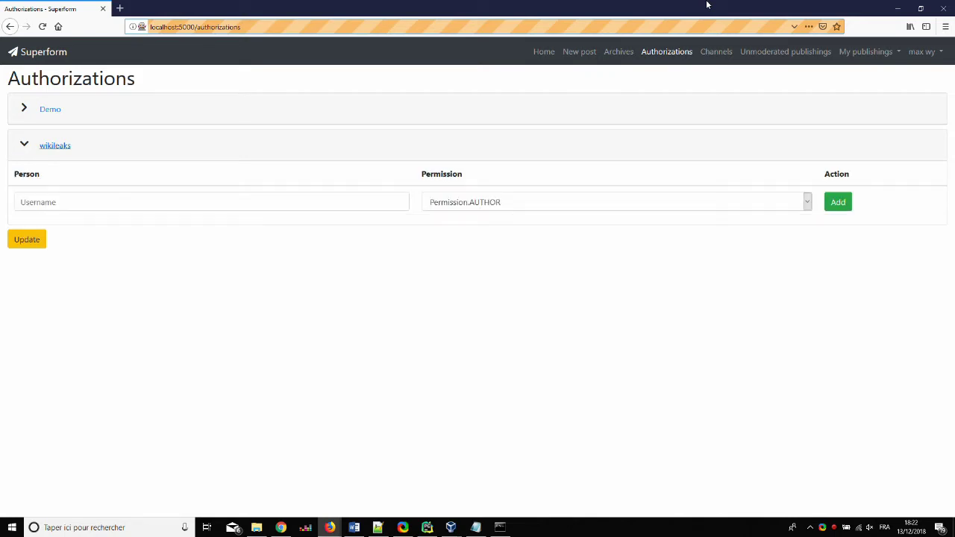
pyautogui.press('Tab')
pyautogui.write('max')
pyautogui.press('Tab')
pyautogui.press('Down')
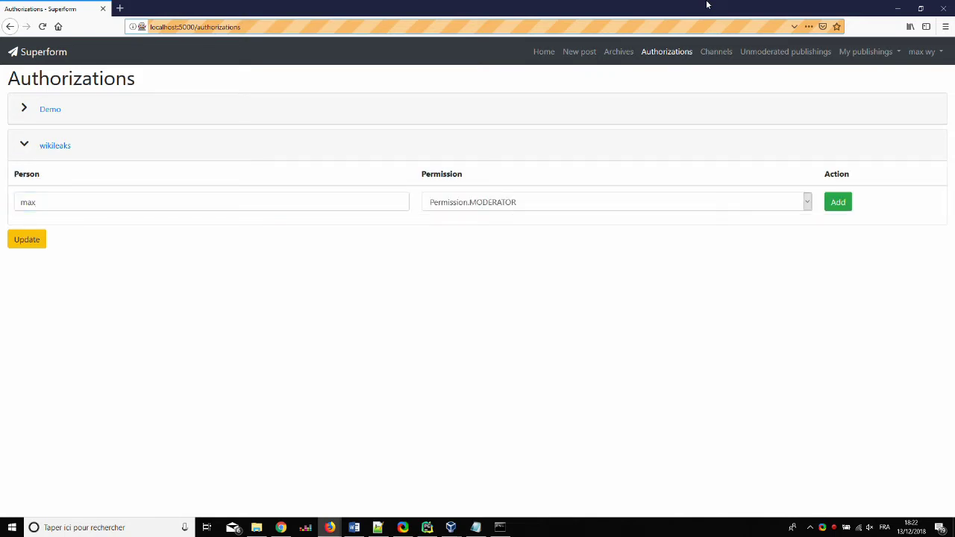
pyautogui.press('Tab')
pyautogui.press('Return')
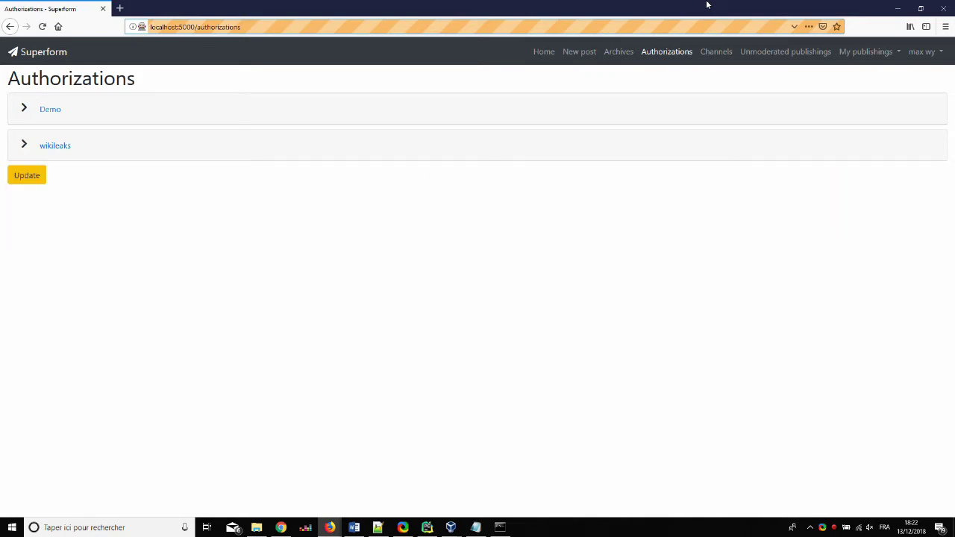
pyautogui.press('Tab')
pyautogui.press('Tab')
pyautogui.press('Tab')
pyautogui.press('Return')
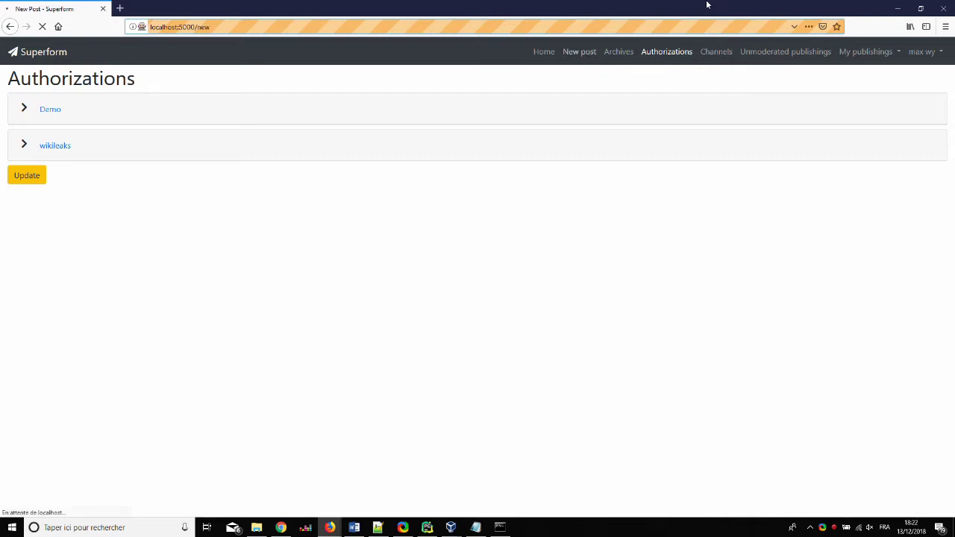
pyautogui.press('Tab')
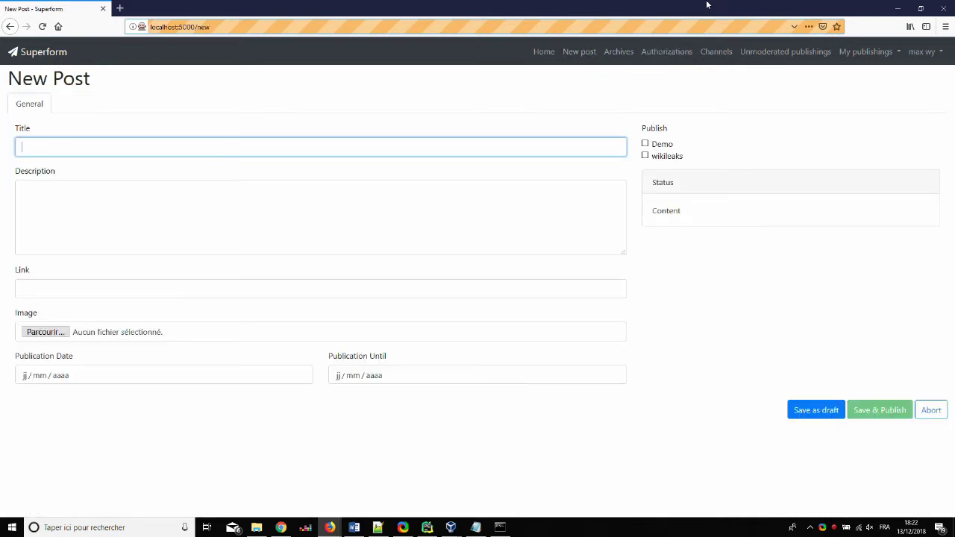
pyautogui.write('PresentationWiki')
pyautogui.press('Tab')
pyautogui.write('This is a demo')
pyautogui.press('Tab')
pyautogui.write('https://www.google.be/')
pyautogui.press('Tab')
pyautogui.write('05022019')
pyautogui.press('Tab')
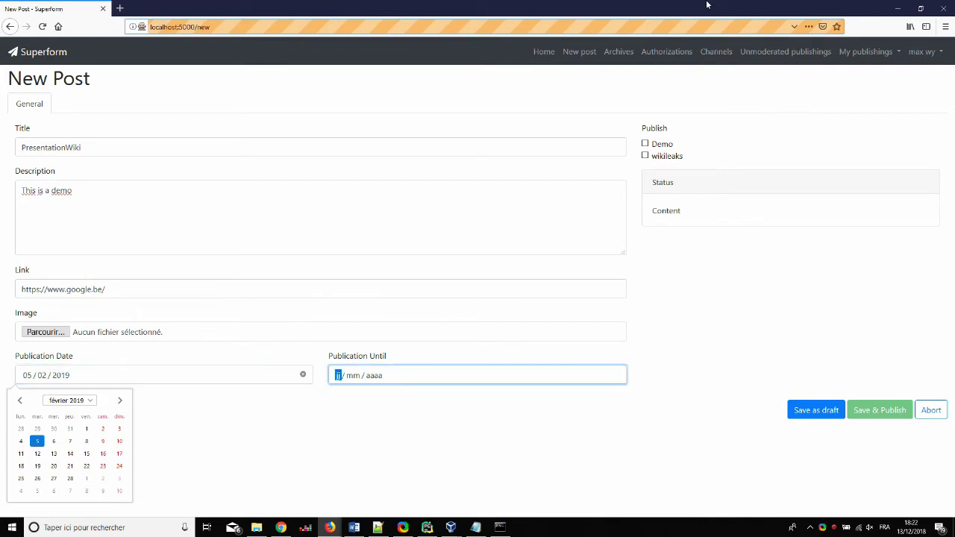
pyautogui.write('05022020')
# Tick the wikileaks channel and save and publish the post
pyautogui.press('Tab')
pyautogui.press('Tab')
pyautogui.press('space')
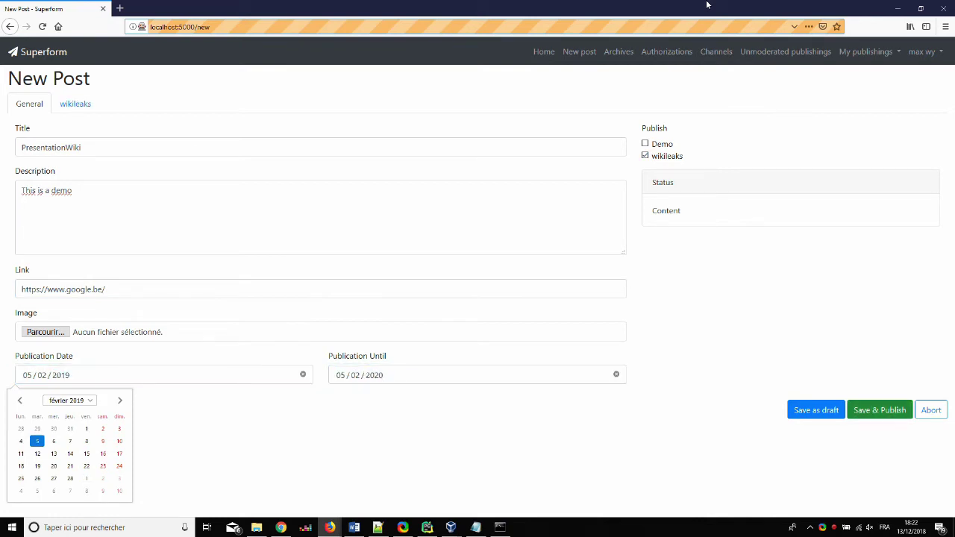
pyautogui.press('Tab')
pyautogui.press('Return')
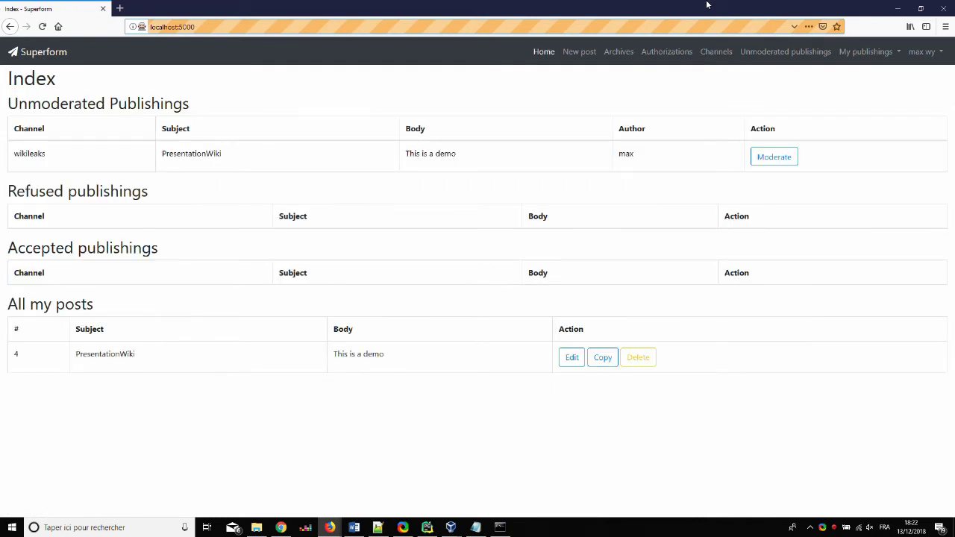
# Moderate the PresentationWiki post from Unmoderated publishings and publish it to the wiki
pyautogui.press('Tab')
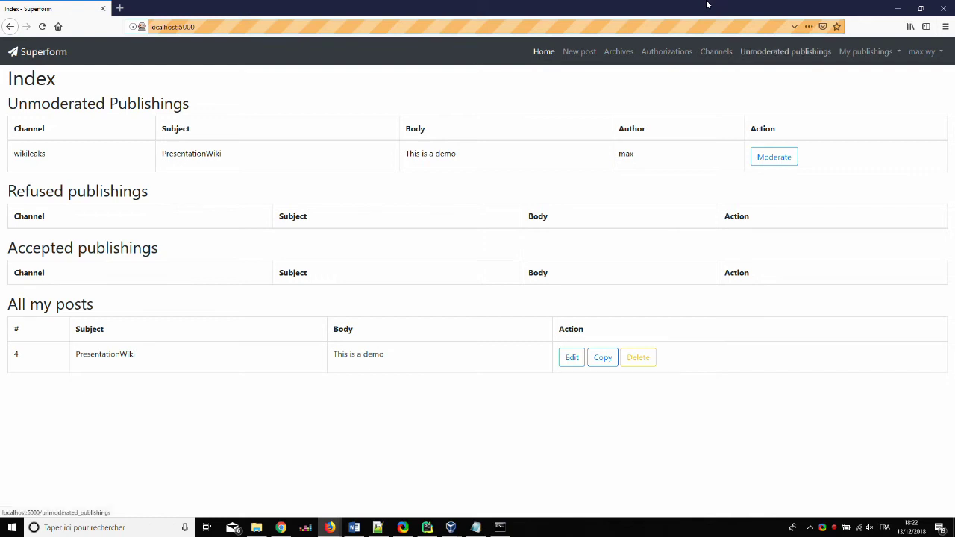
pyautogui.press('Return')
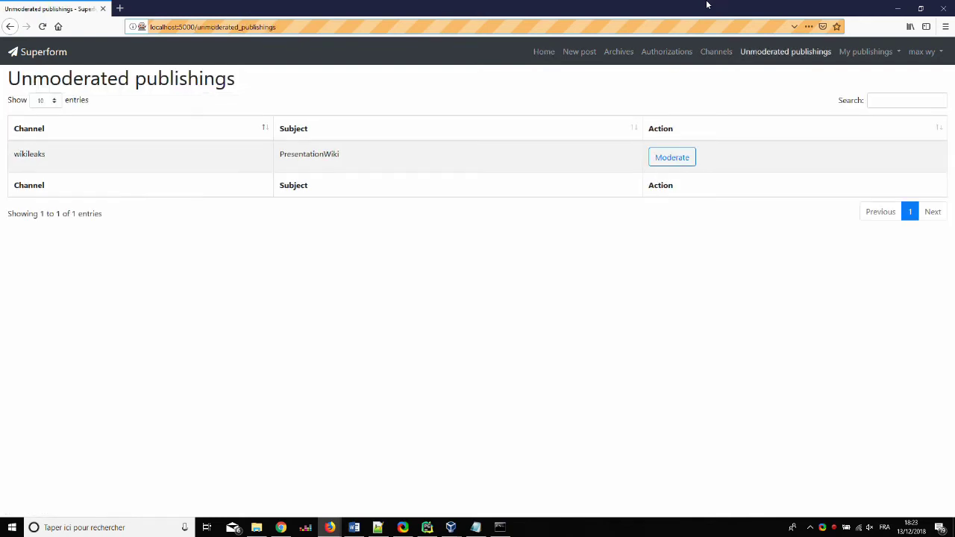
pyautogui.press('Tab')
pyautogui.press('Return')
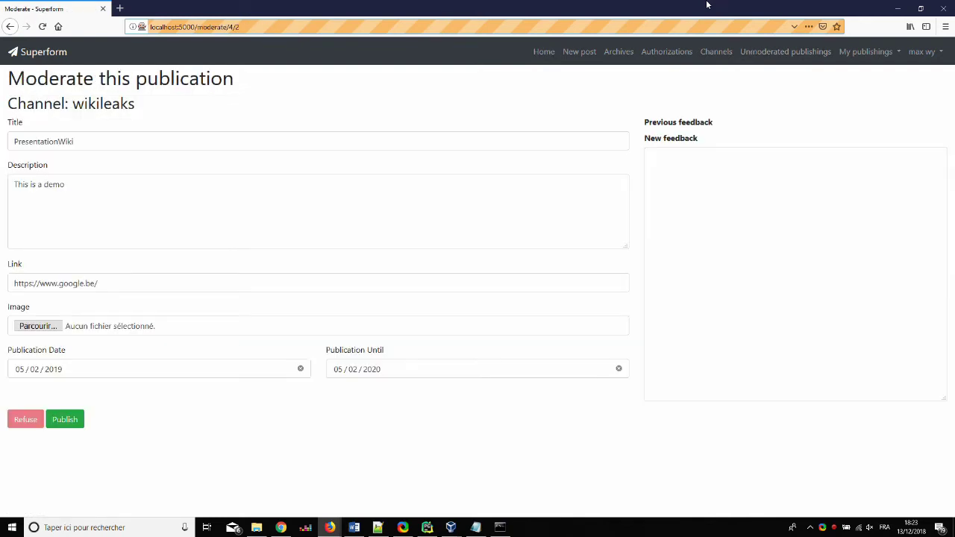
pyautogui.press('Tab')
pyautogui.press('Return')
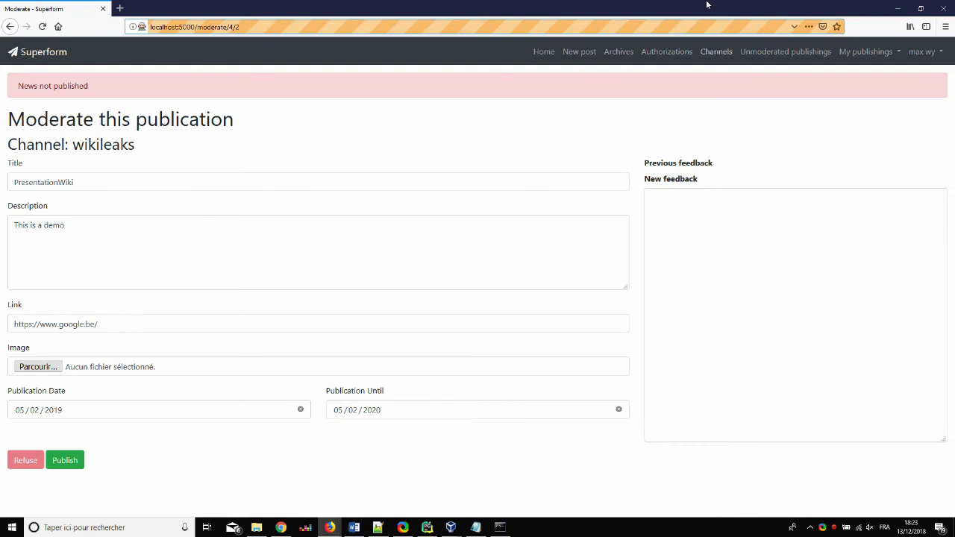
# After the error, check the wikileaks channel's configuration, then publish the post again
pyautogui.click(716, 51)
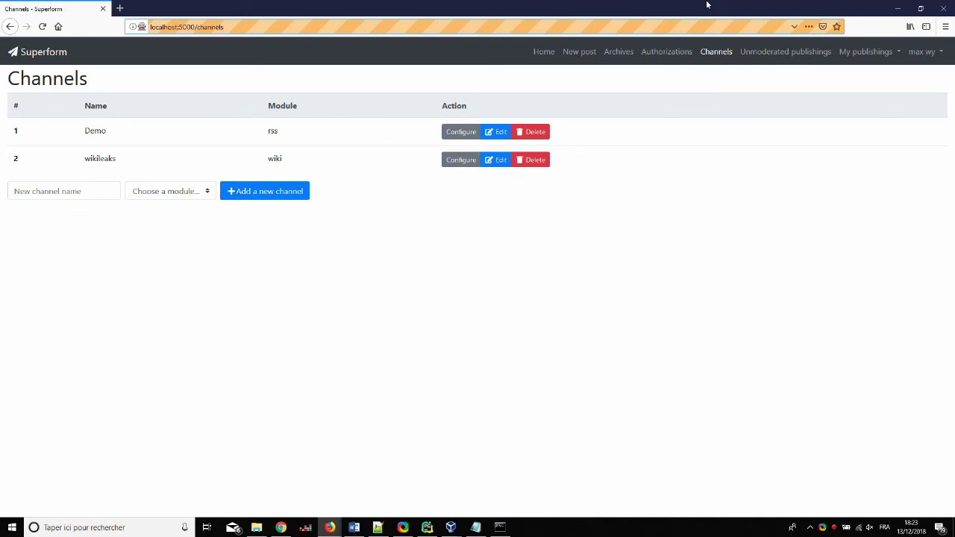
pyautogui.click(461, 159)
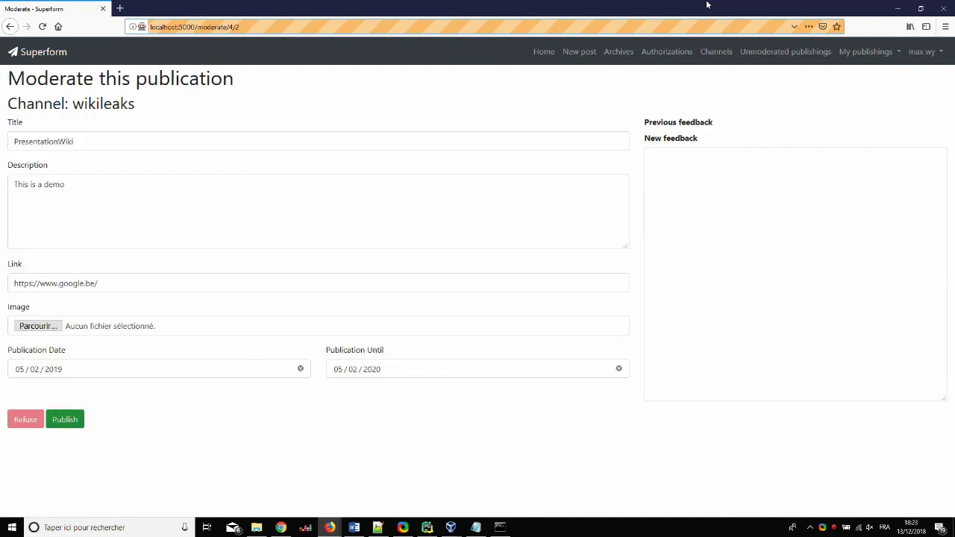
pyautogui.press('Return')
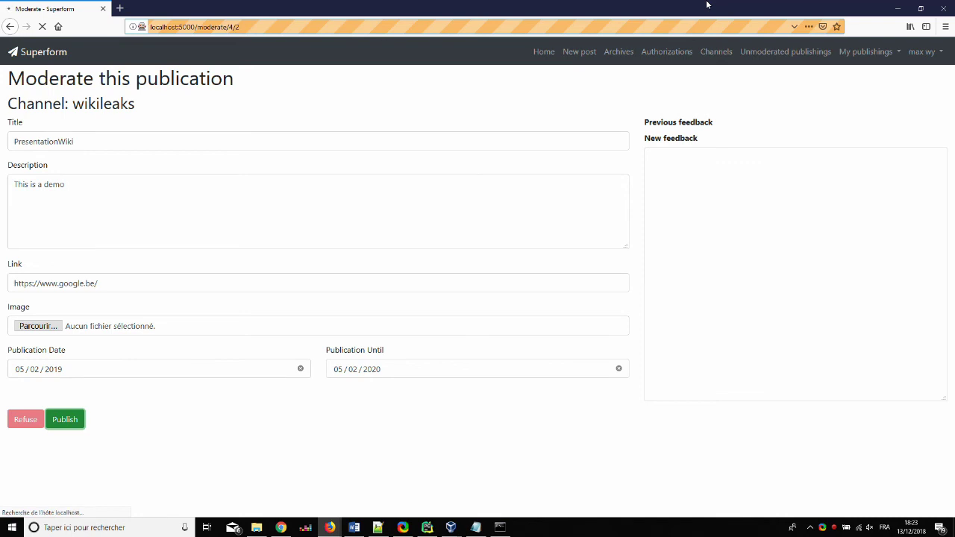